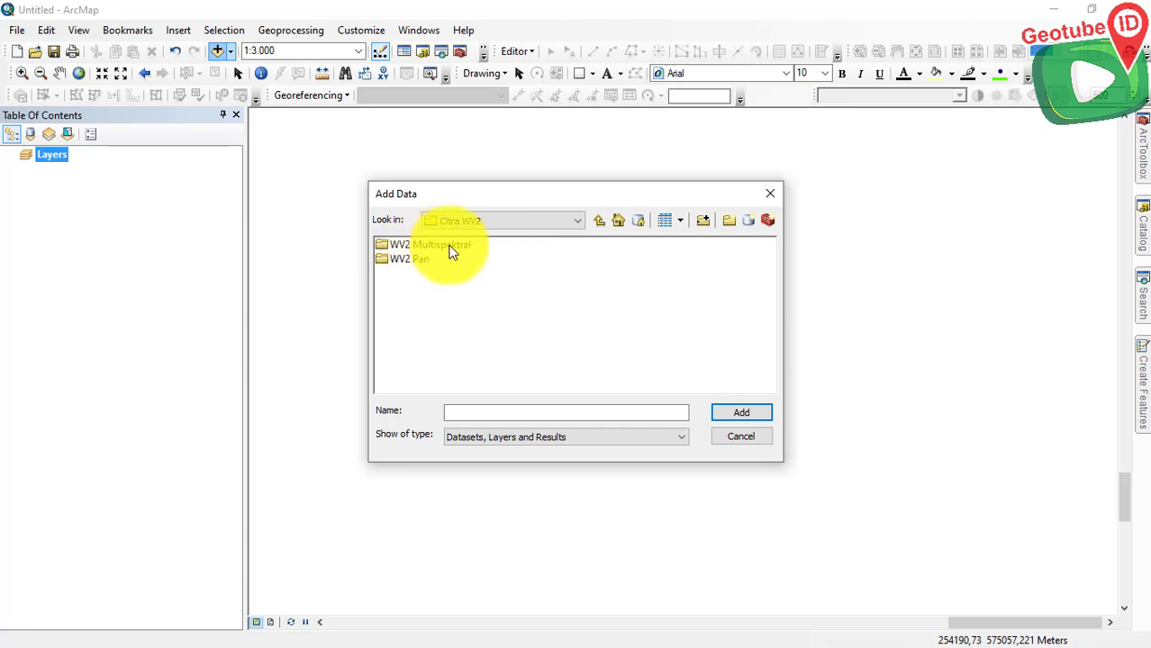
double_click(452, 247)
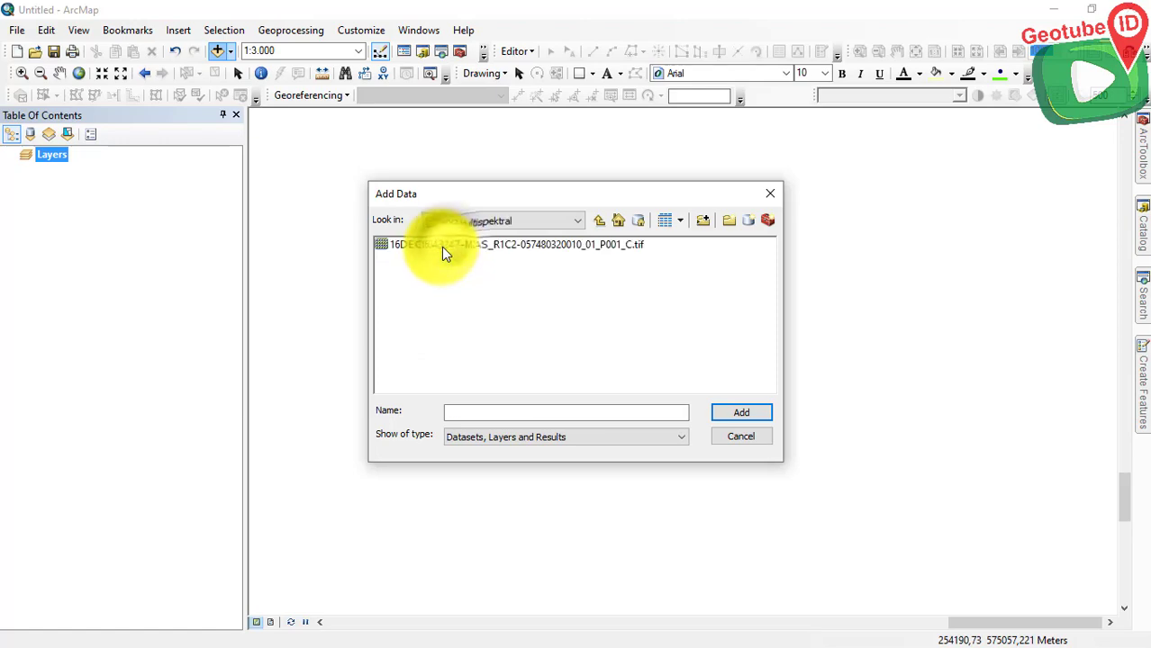
click(480, 247)
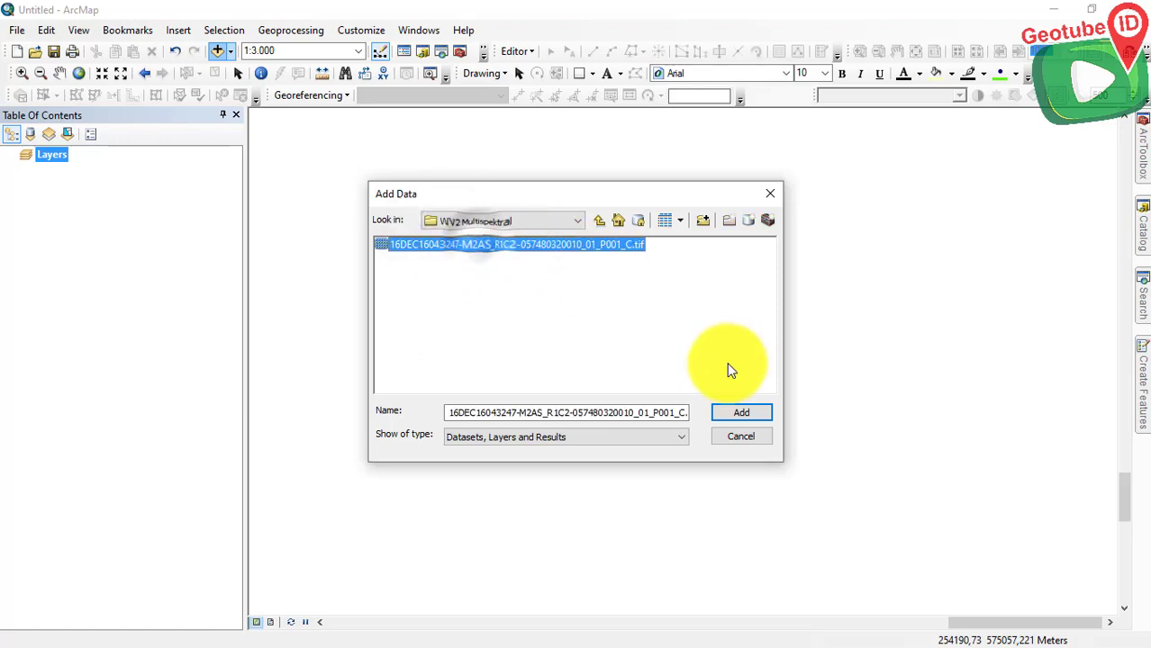
click(734, 411)
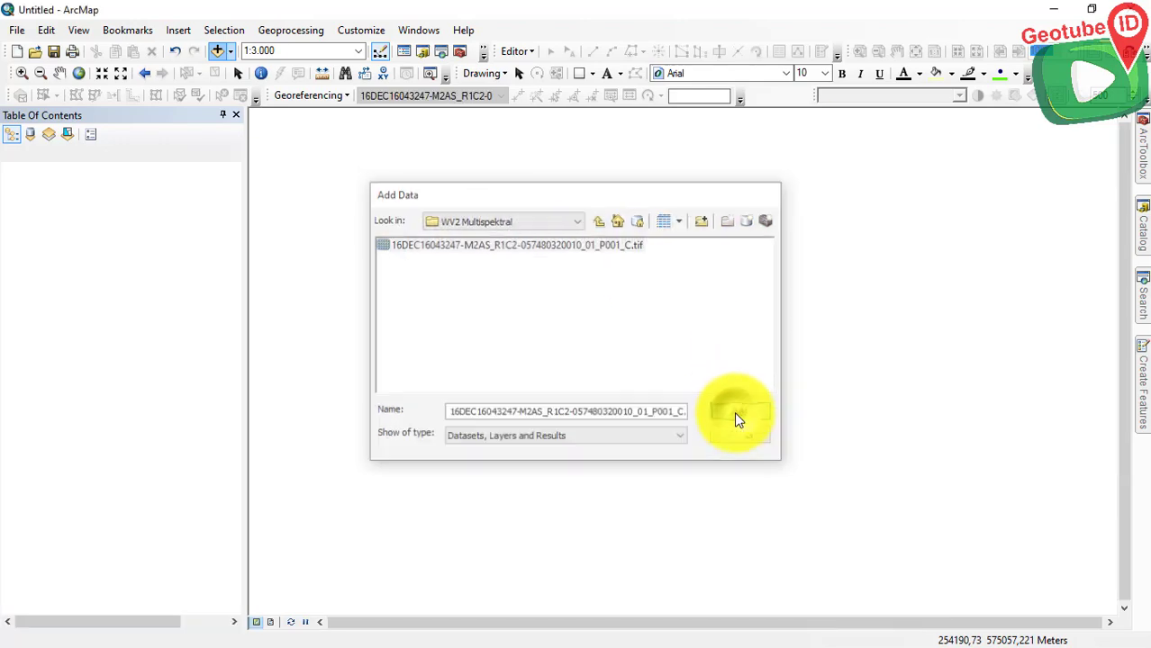
click(218, 52)
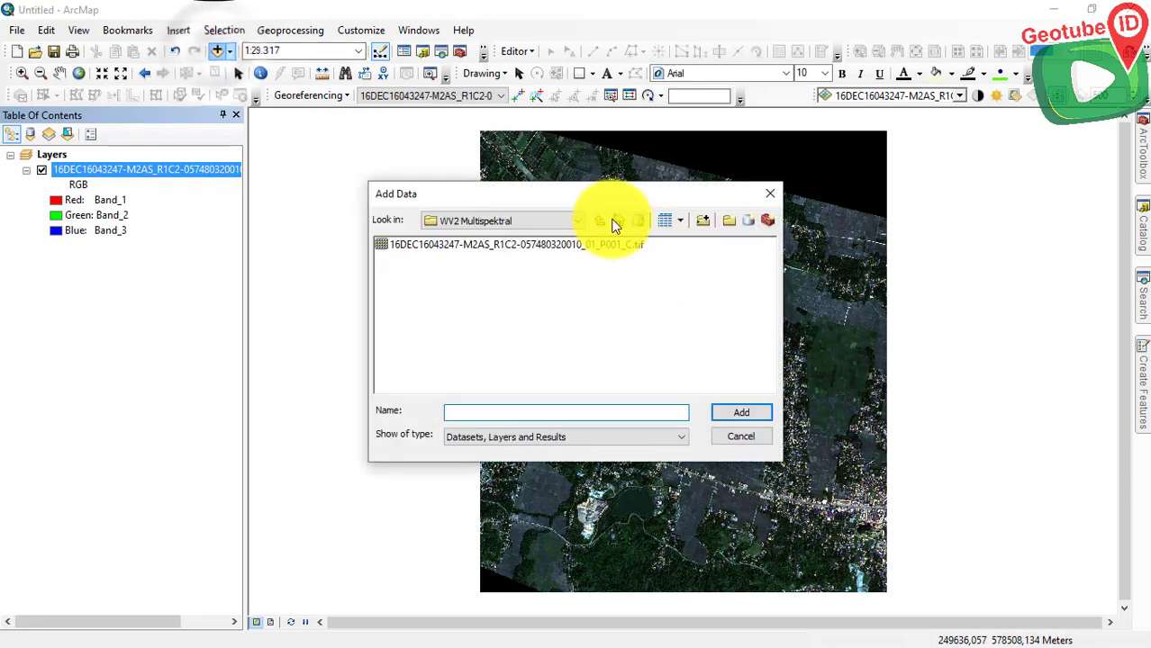
click(599, 221)
click(410, 258)
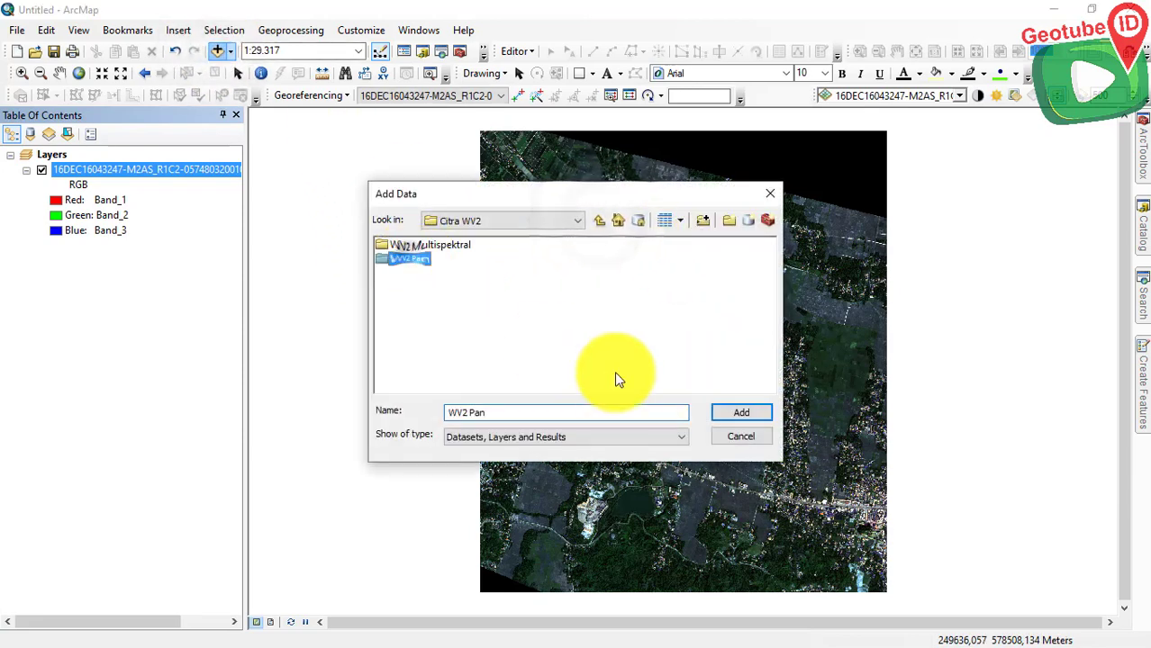
double_click(403, 258)
click(410, 247)
click(754, 417)
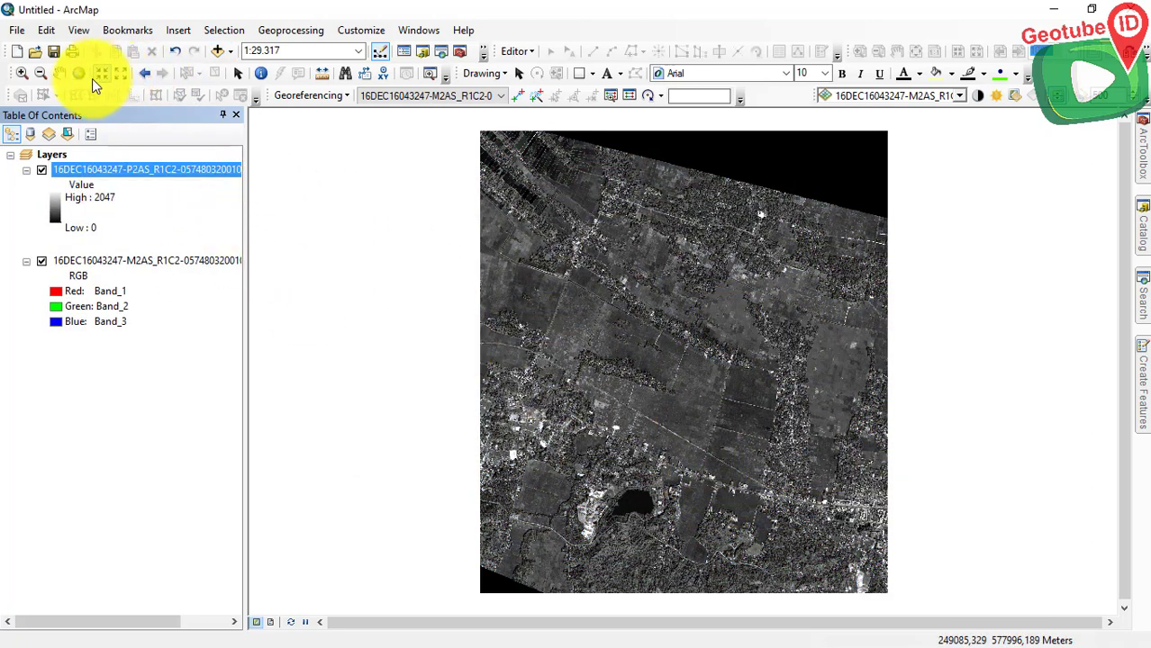
Step: Examine the built-up area along the main road at 1:3.000, hiding and reshowing the panchromatic layer to compare both images
click(59, 73)
drag(719, 373, 539, 243)
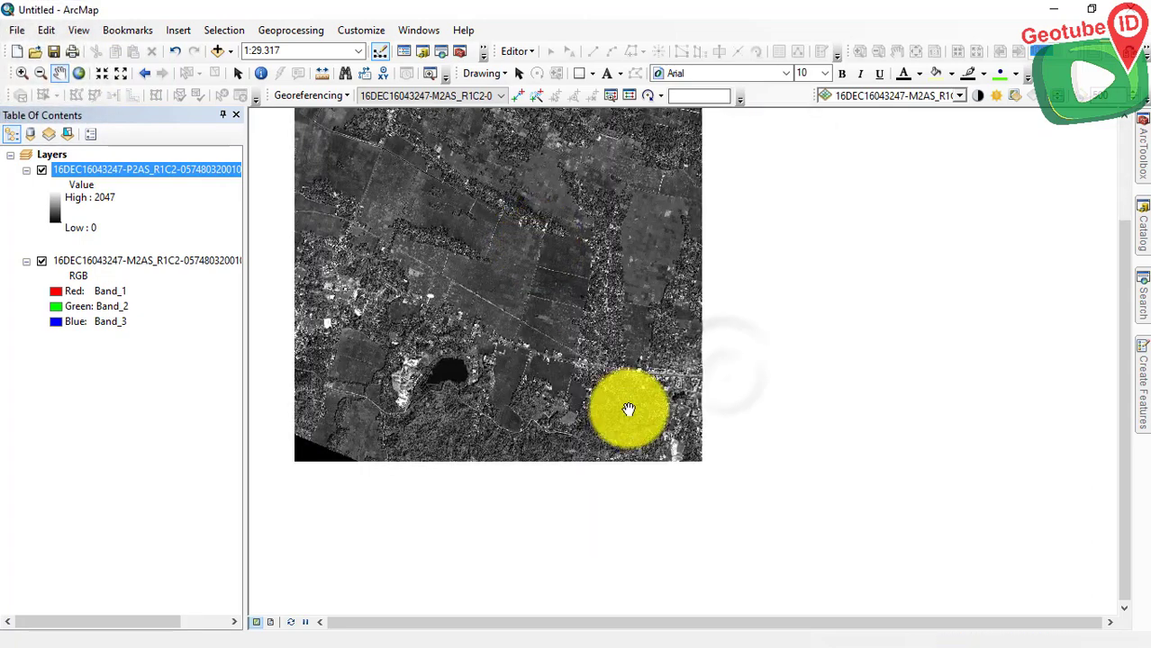
scroll(730, 423, down, 2)
scroll(728, 424, down, 3)
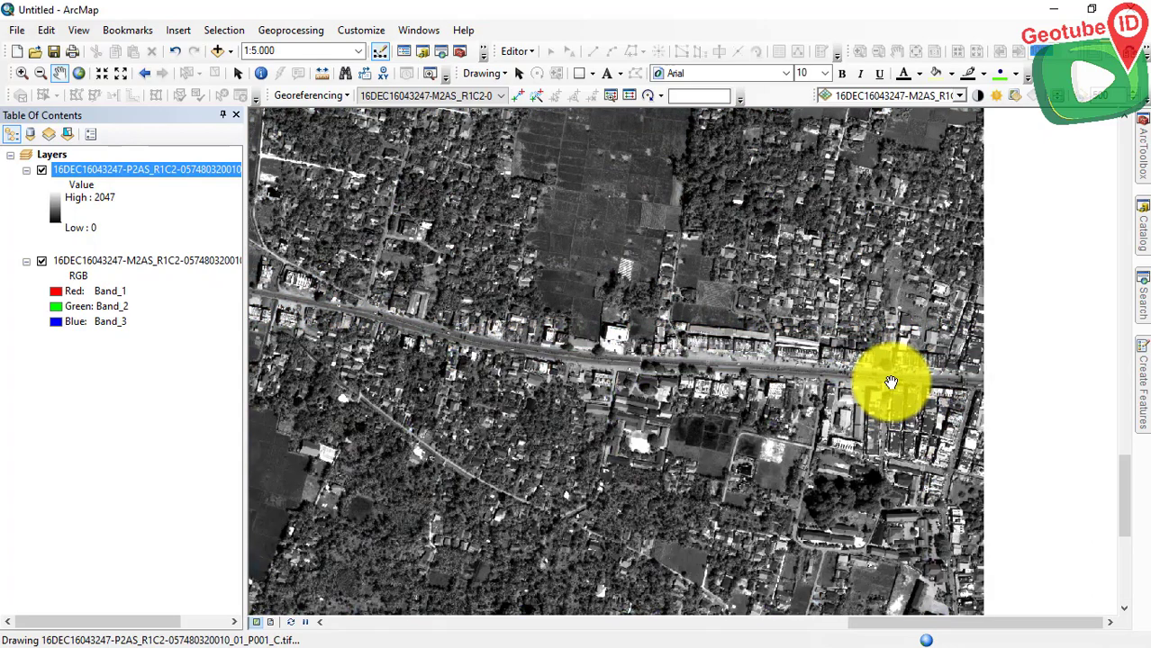
scroll(890, 382, down, 1)
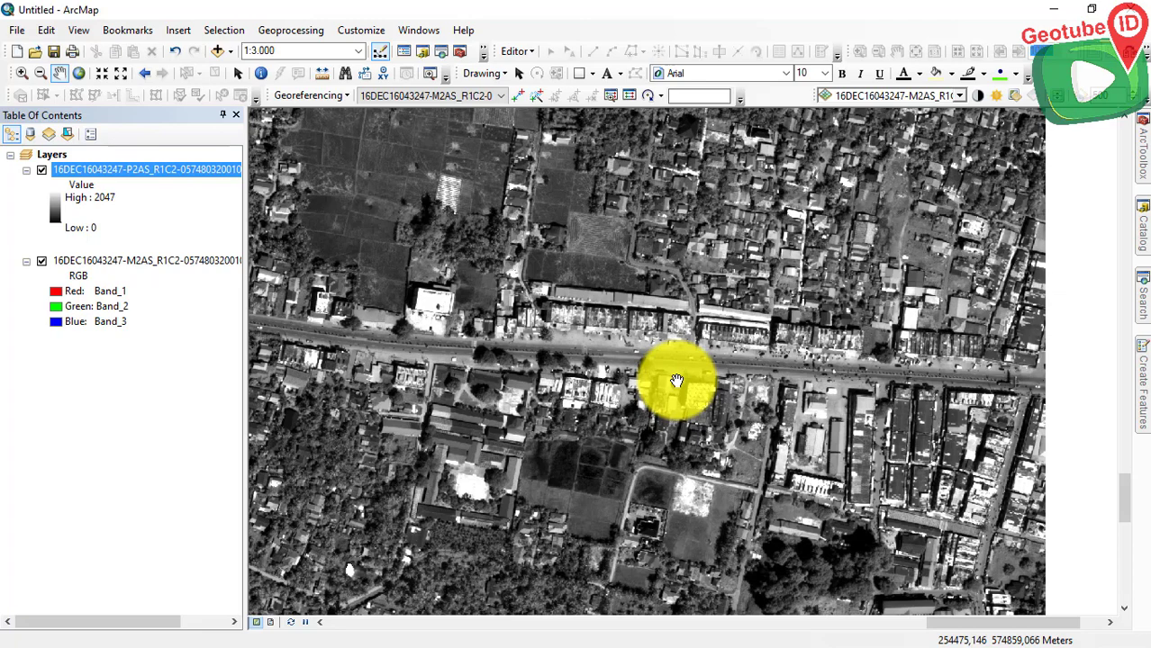
click(41, 171)
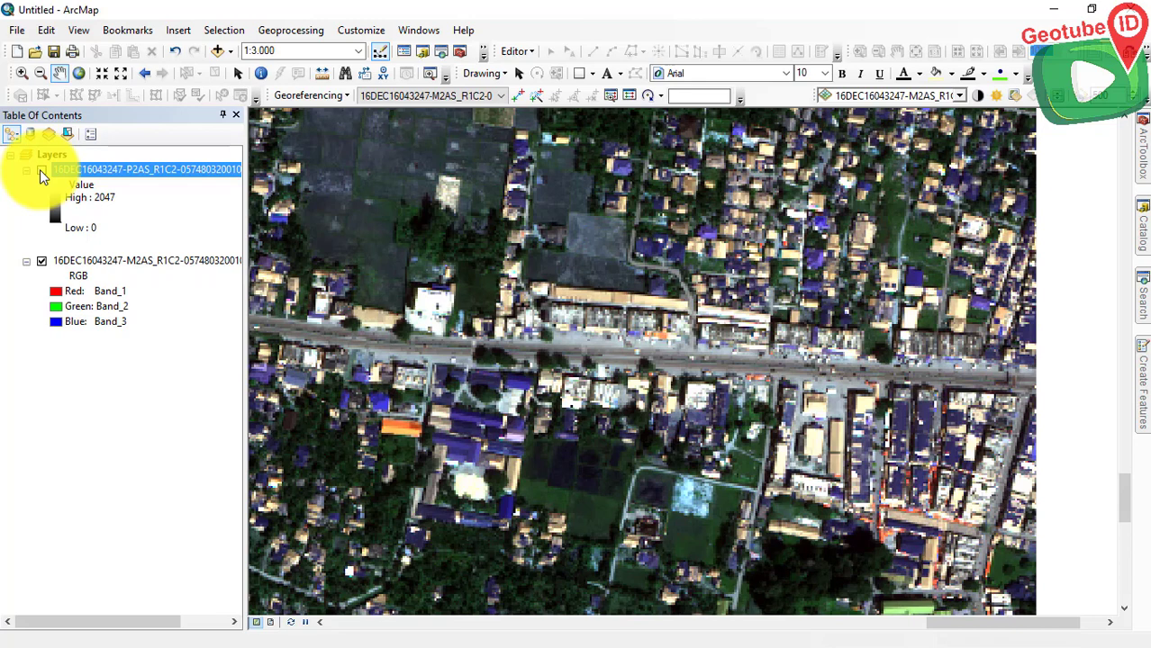
click(41, 171)
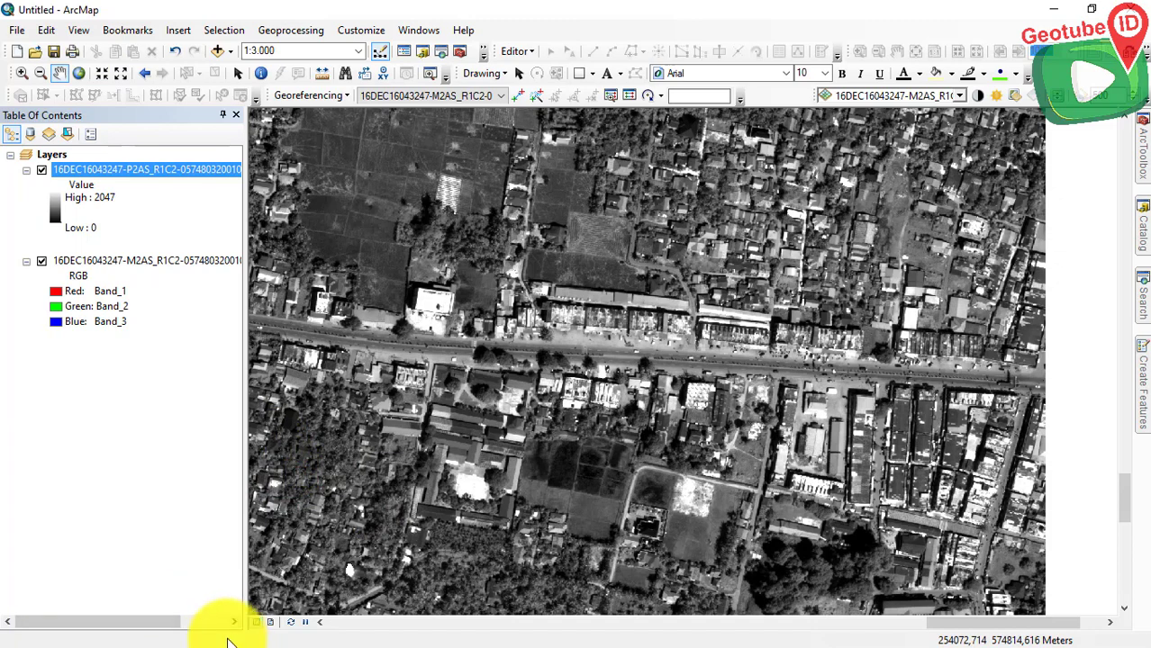
Step: Switch to Chrome and review the WorldView-2 spatial resolution table in the "resolusi spasial citra worldview" image results
click(1065, 11)
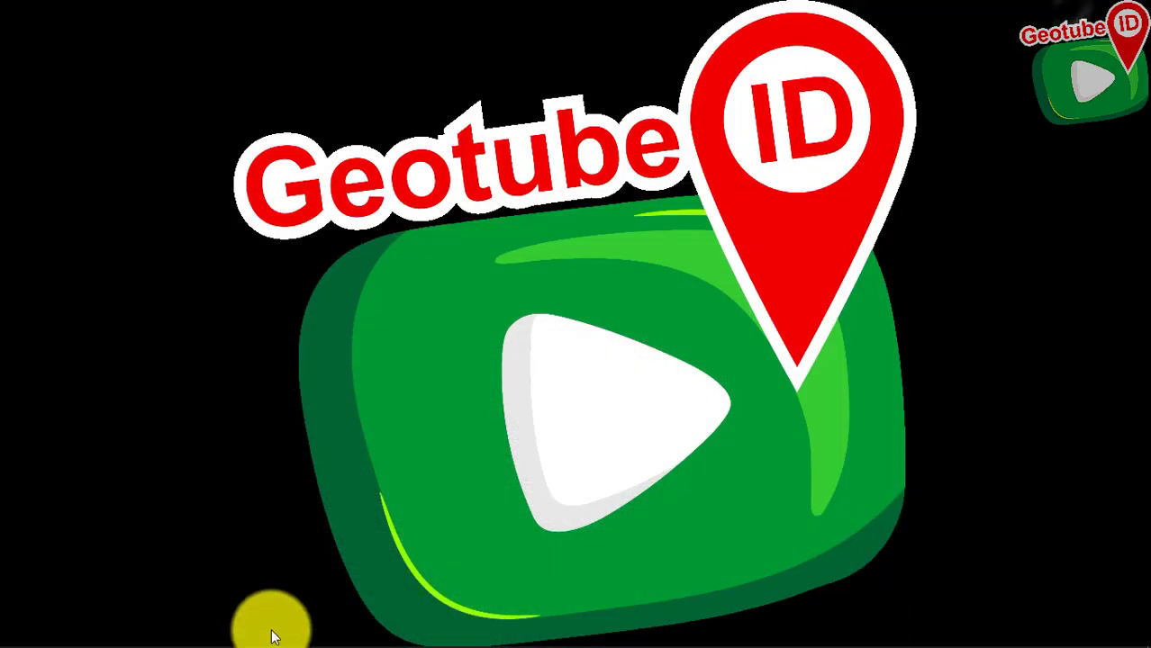
click(232, 638)
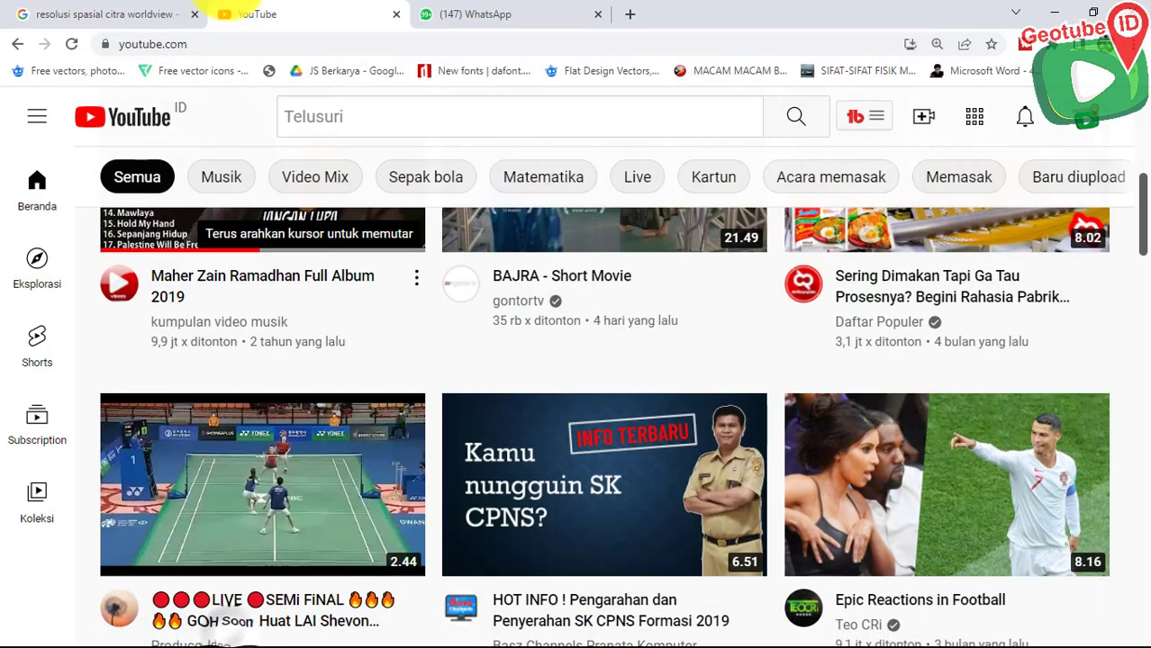
click(97, 14)
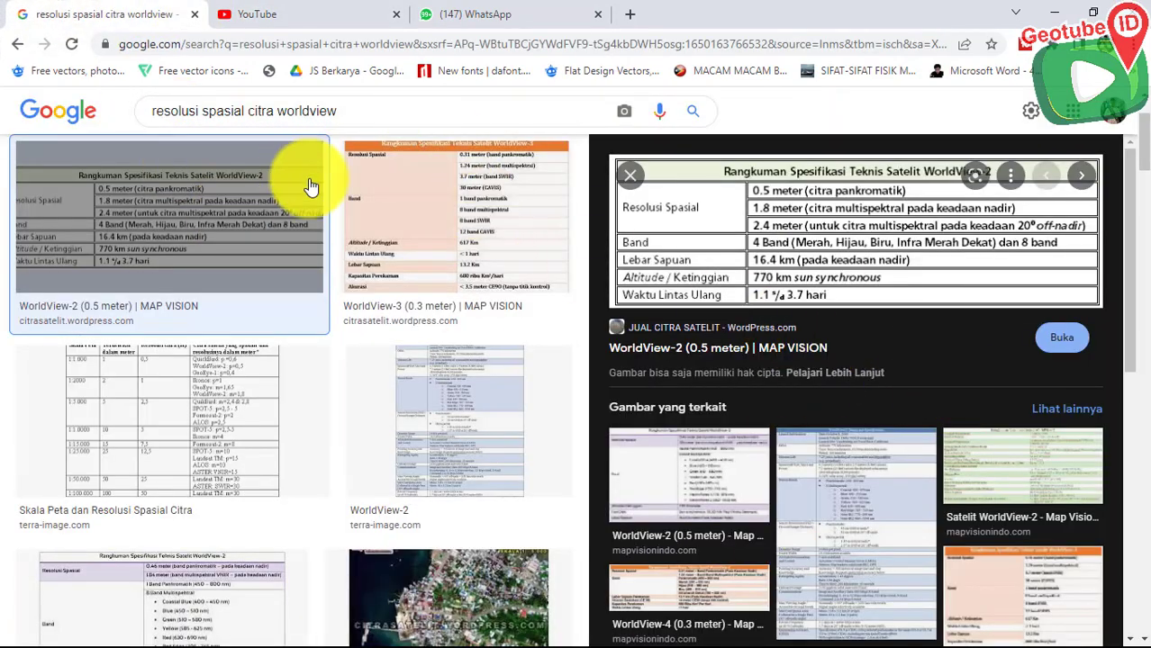
scroll(380, 236, up, 2)
scroll(437, 244, down, 2)
scroll(295, 247, up, 1)
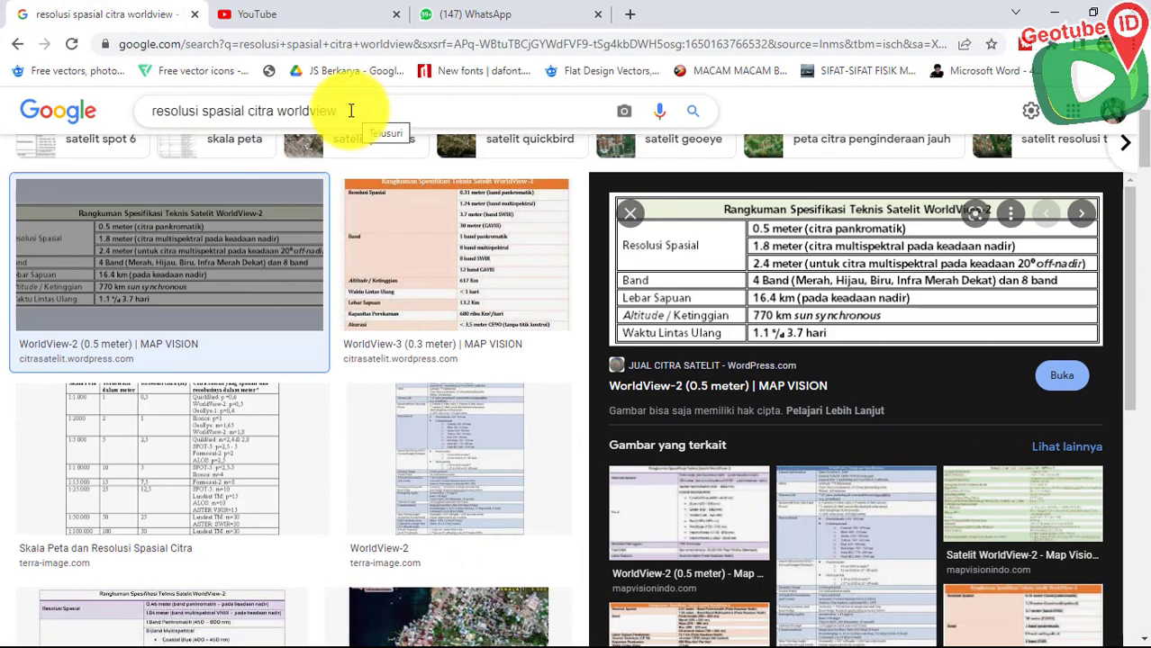
scroll(977, 303, up, 1)
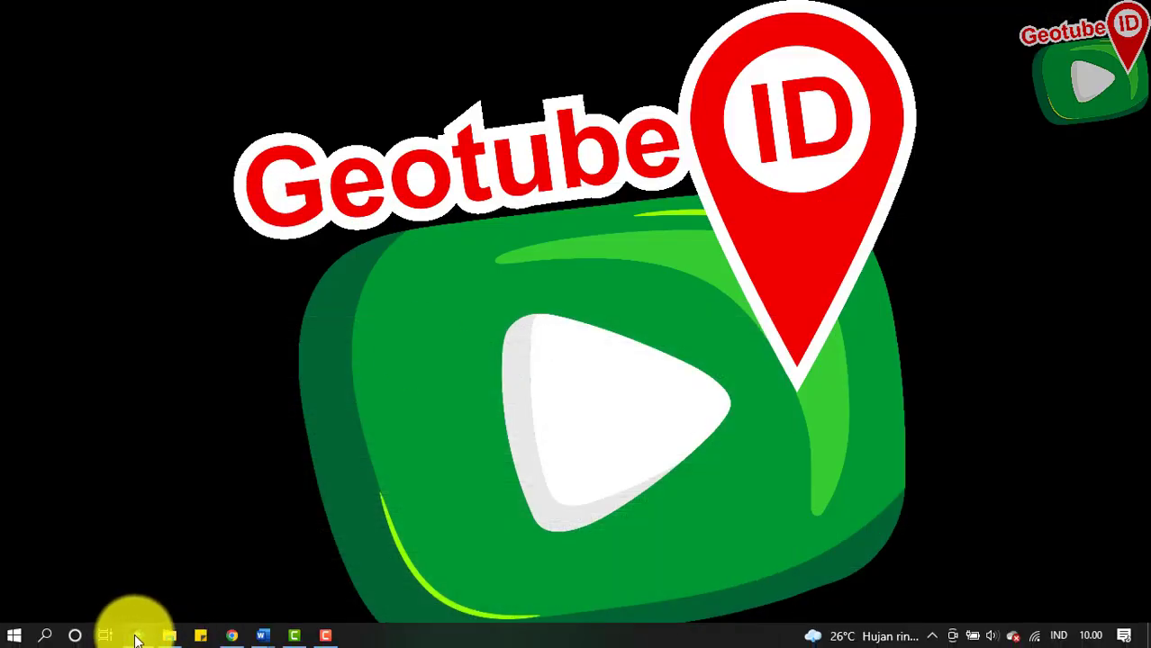
Step: Return to ArcMap and toggle the panchromatic layer's visibility to compare its detail with the multispectral image
click(134, 637)
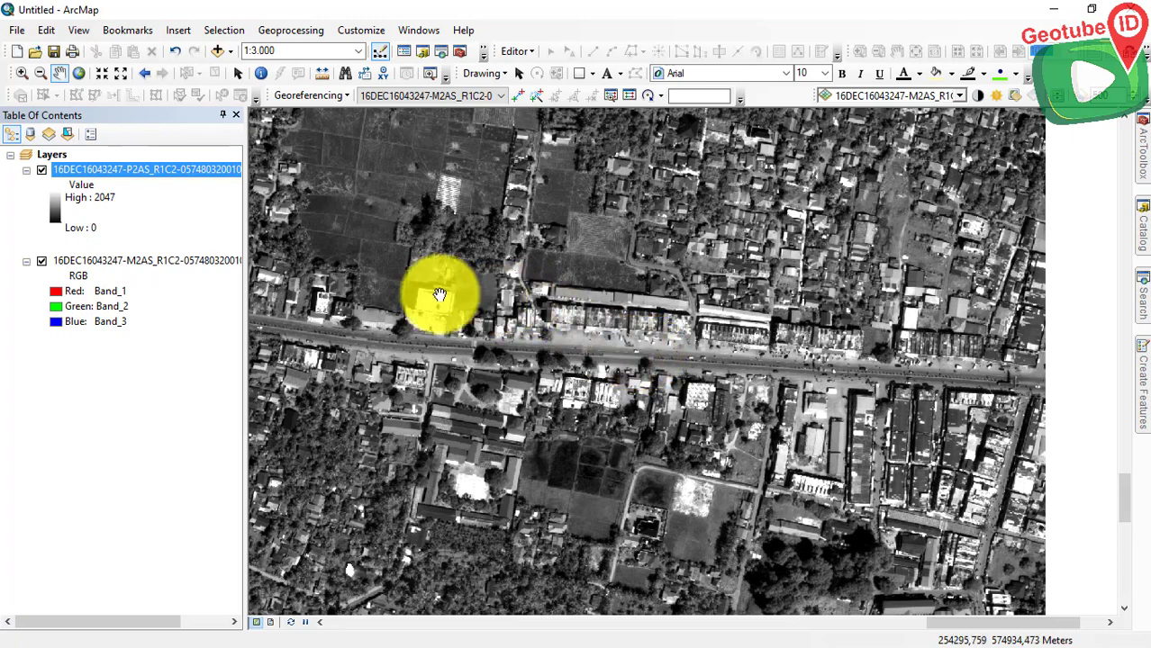
click(42, 170)
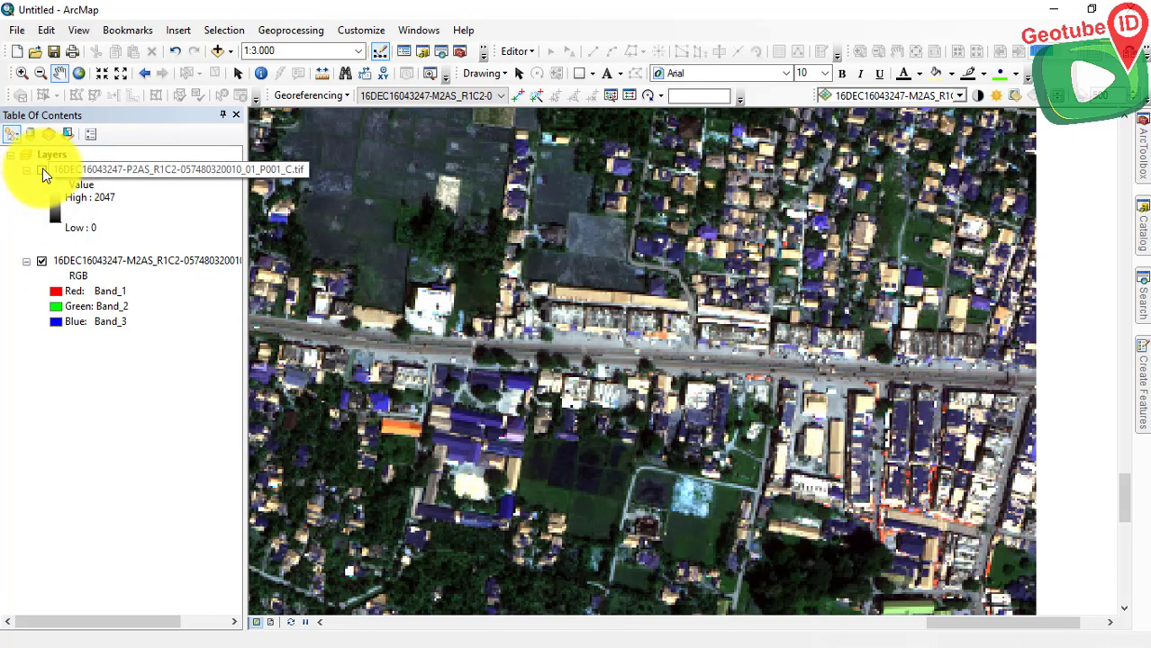
click(43, 168)
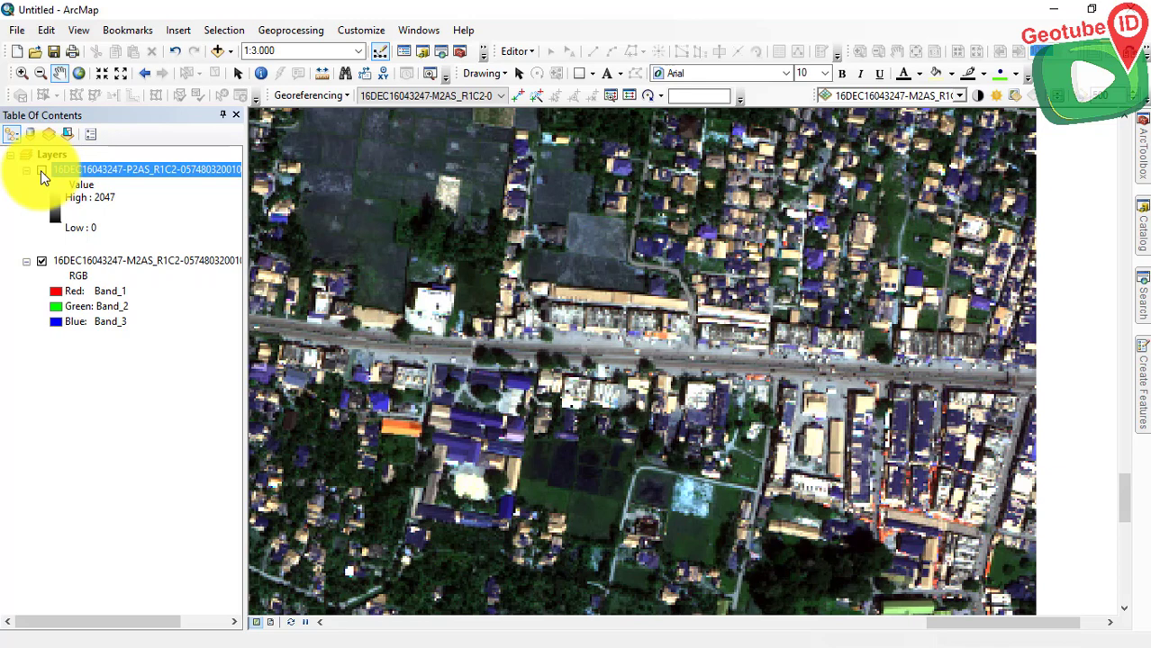
click(41, 172)
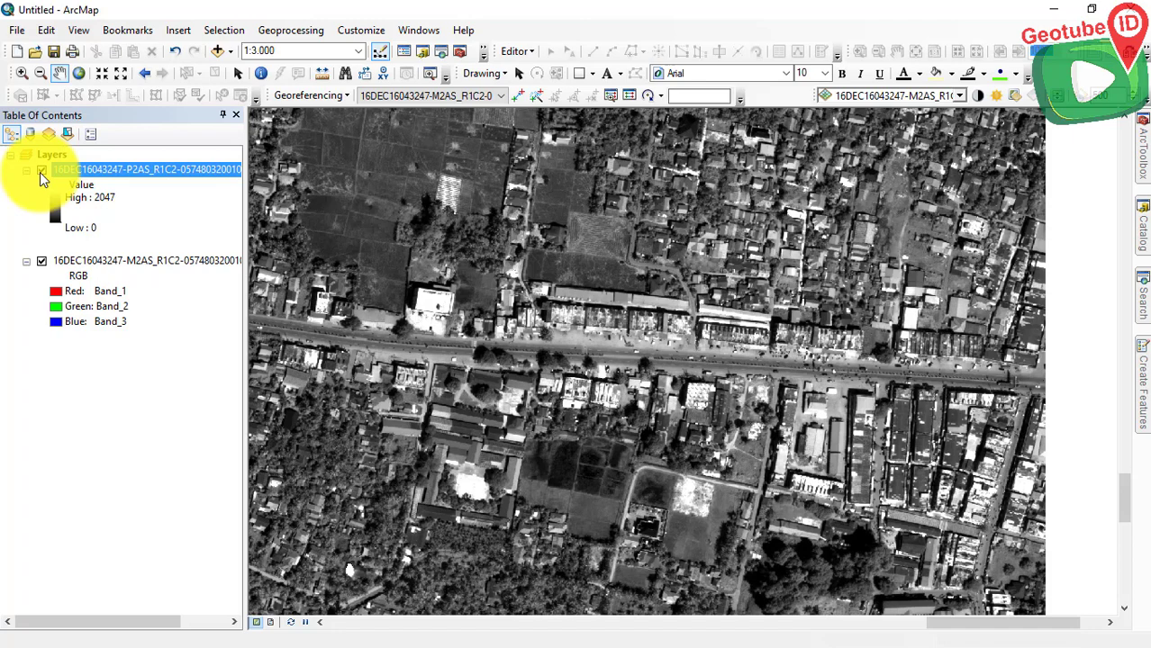
Step: Move the multispectral layer above the panchromatic layer in the layer order
scroll(599, 249, up, 2)
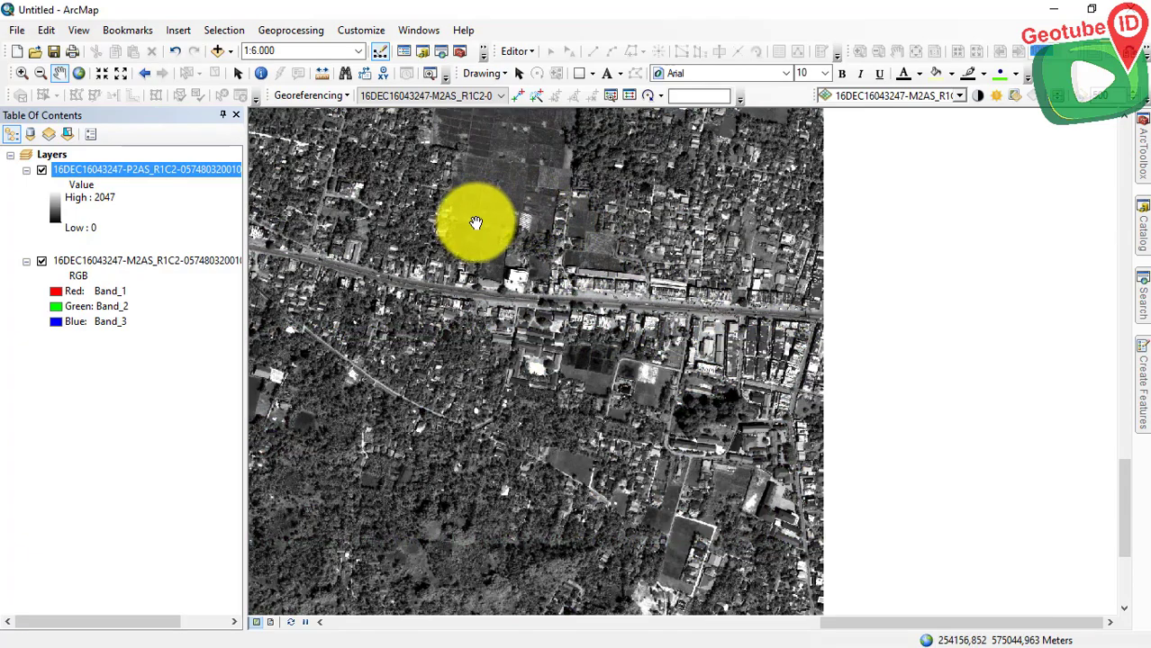
drag(417, 244, 817, 277)
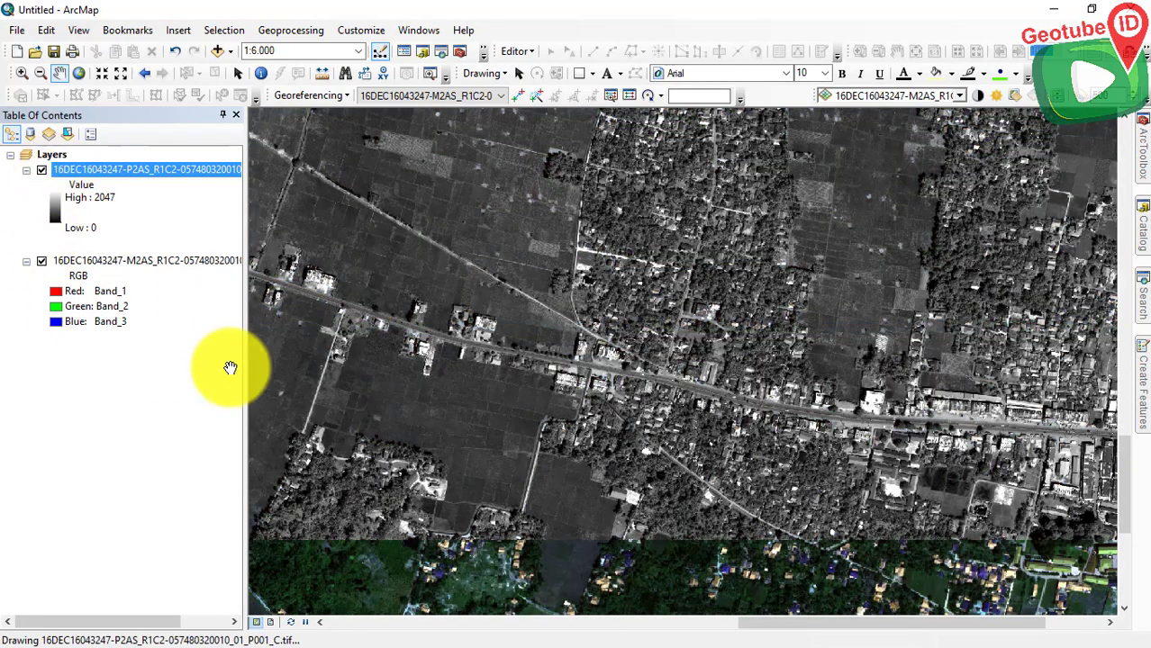
click(54, 170)
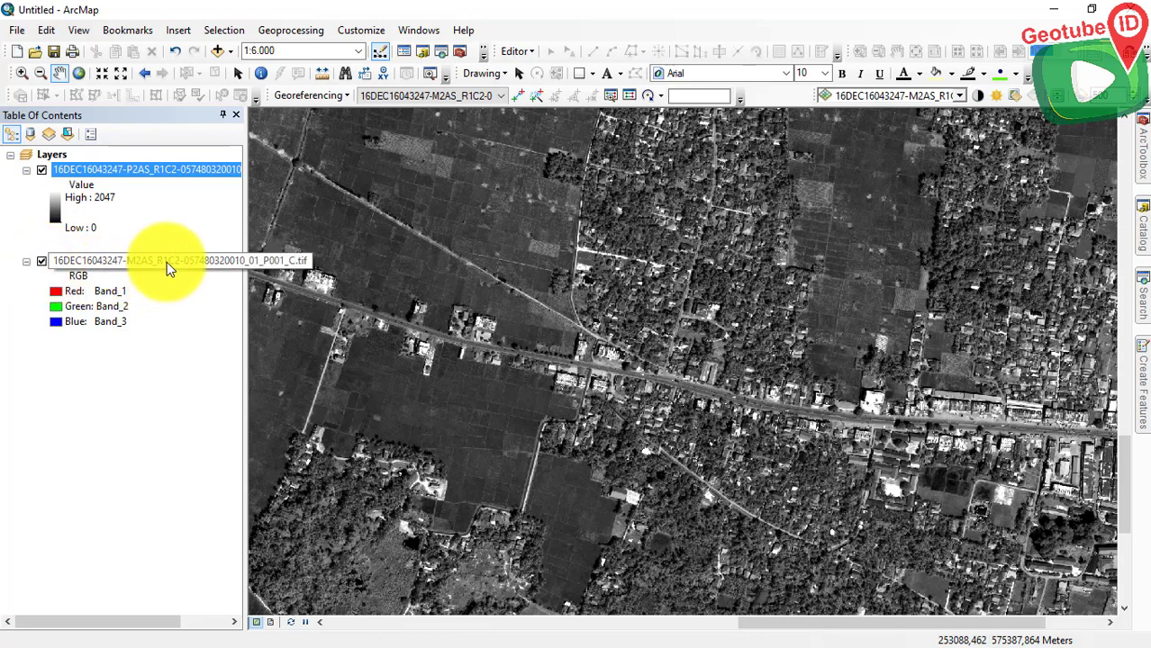
drag(167, 262, 163, 160)
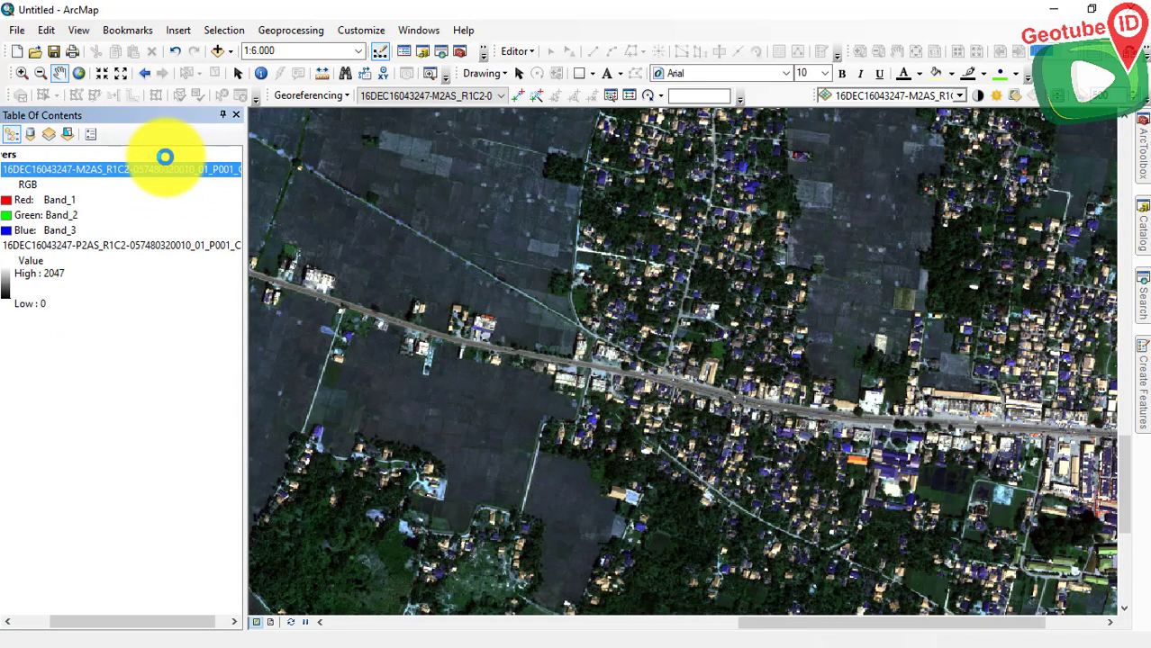
Step: Use the Swipe tool on the multispectral layer over the built-up area to compare it with the panchromatic image beneath
scroll(928, 332, up, 1)
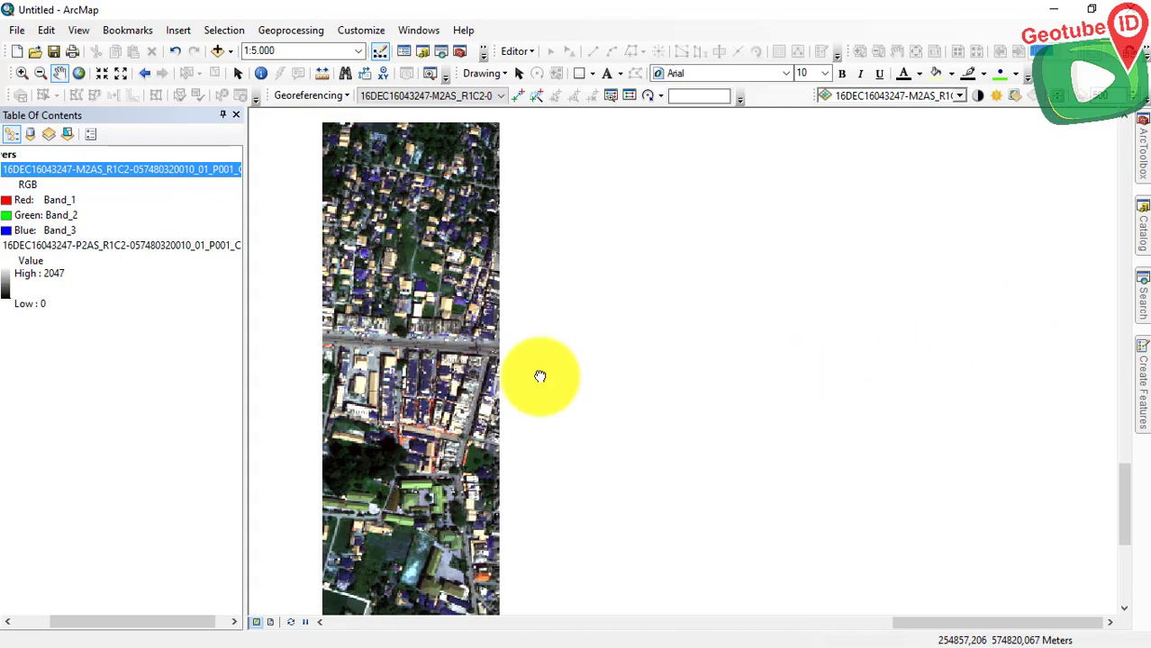
drag(540, 376, 817, 411)
scroll(832, 344, up, 1)
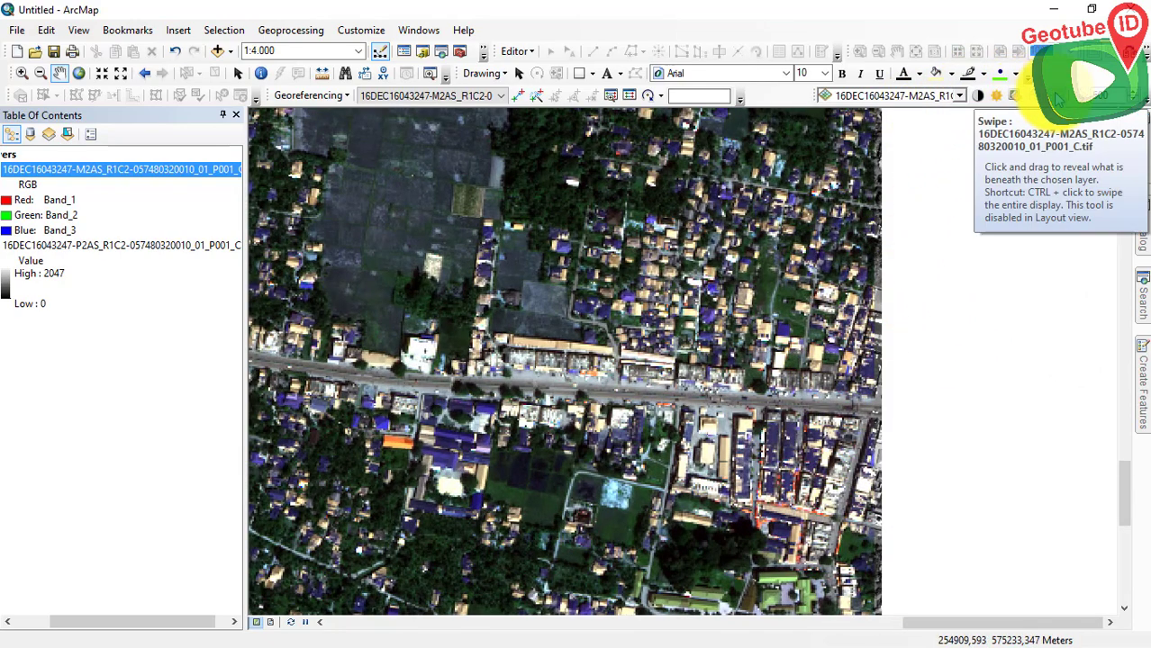
click(1029, 98)
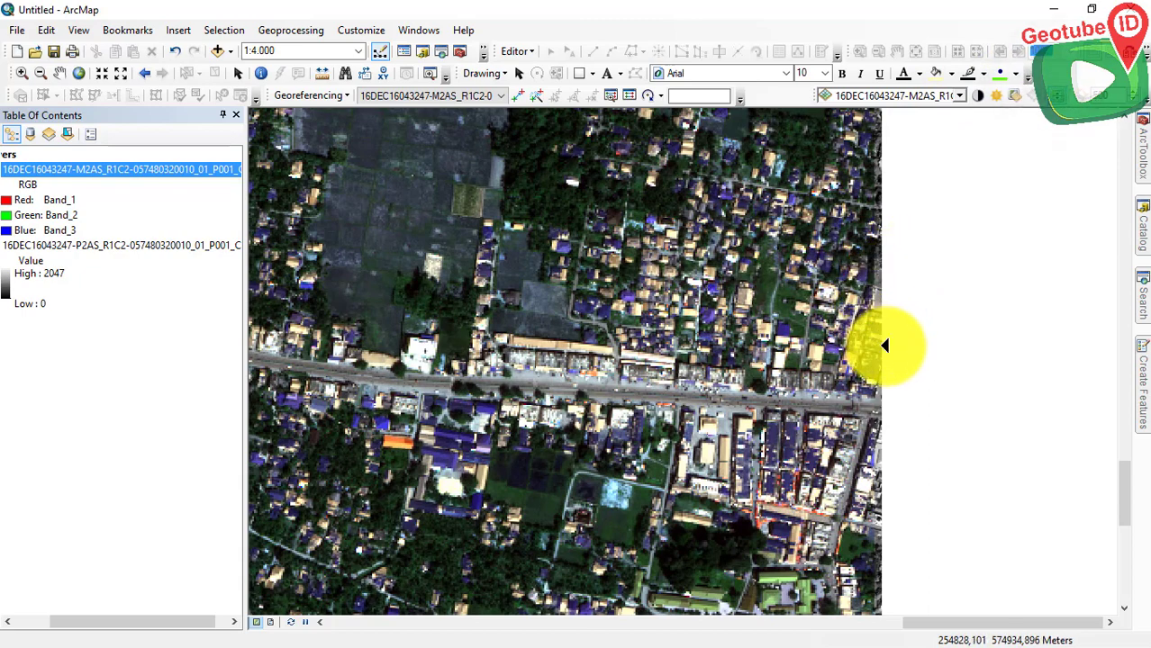
drag(885, 345, 902, 407)
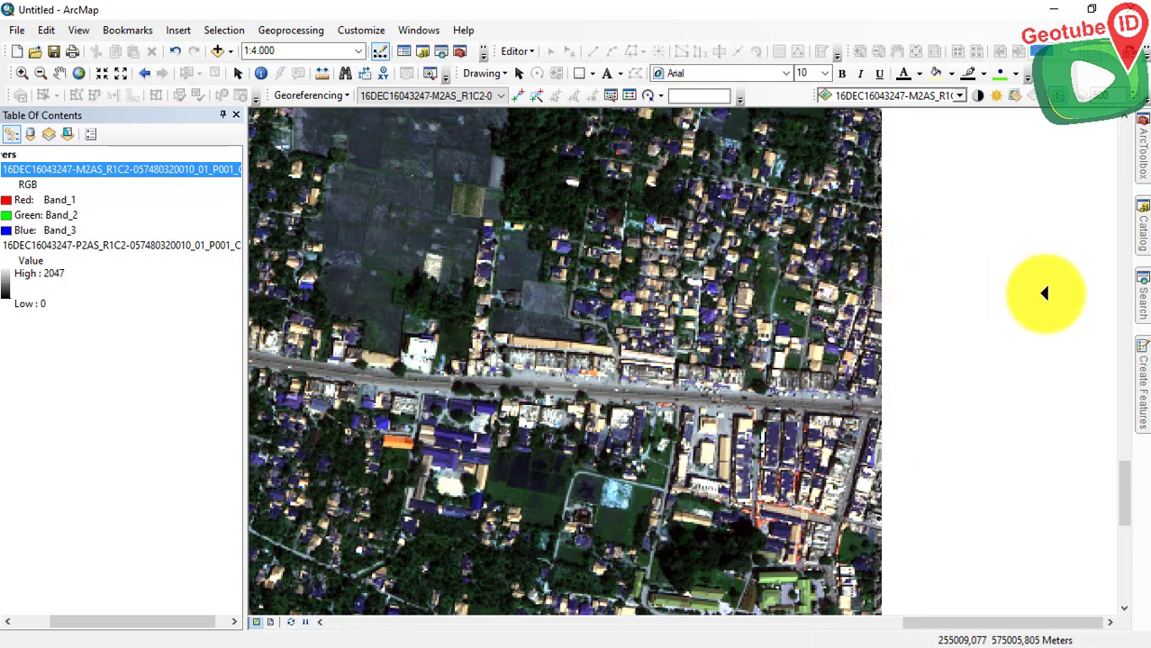
drag(1046, 291, 954, 331)
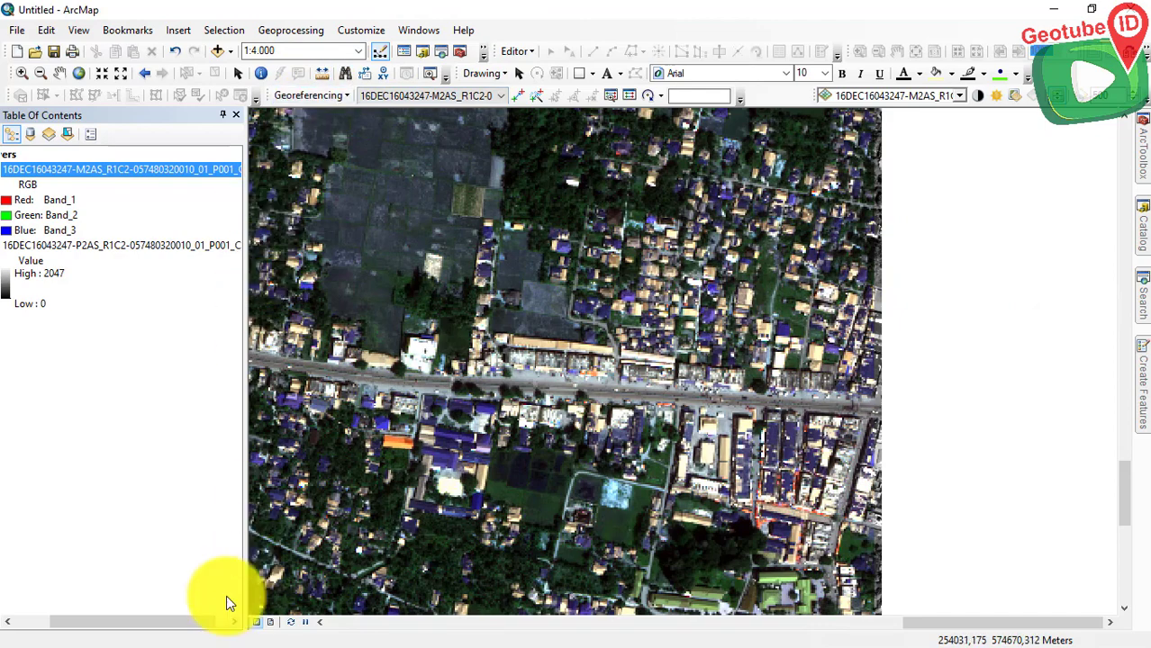
Step: Open the Image Analysis window and select the multispectral M2AS image as the raster to process
drag(159, 623, 124, 623)
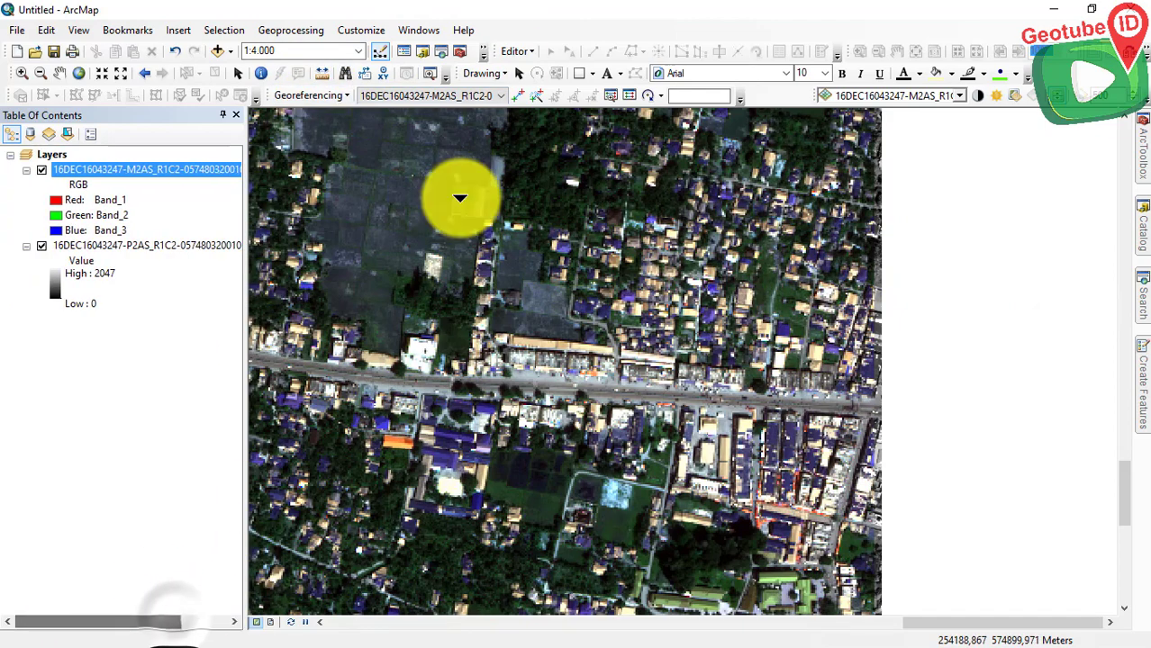
click(417, 31)
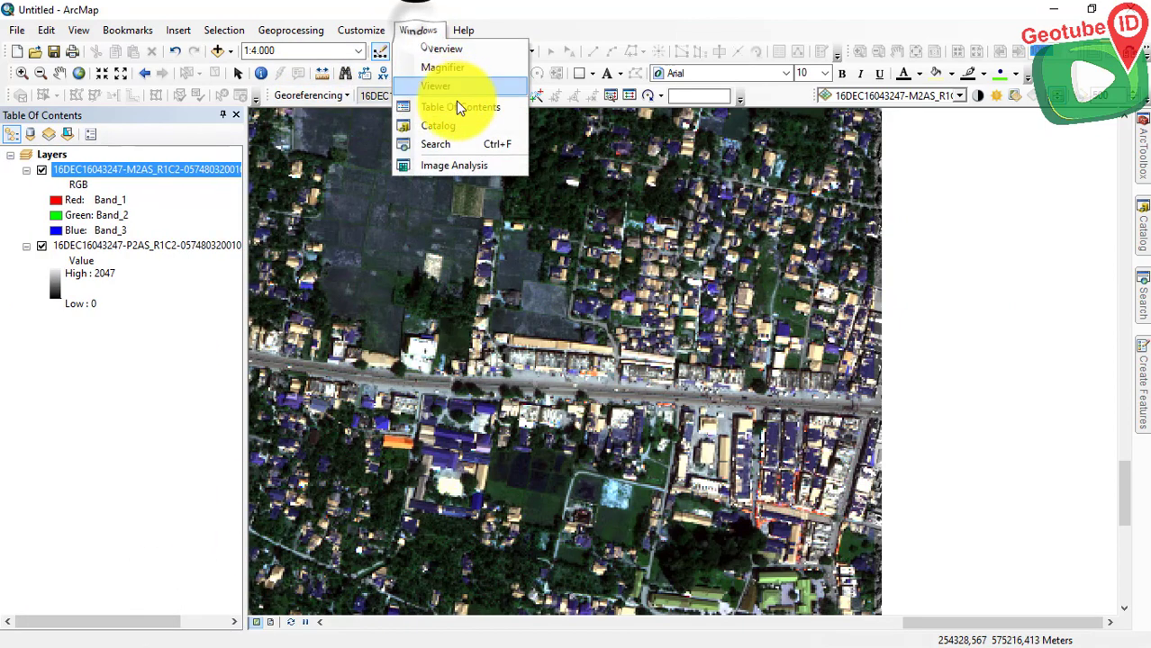
click(498, 166)
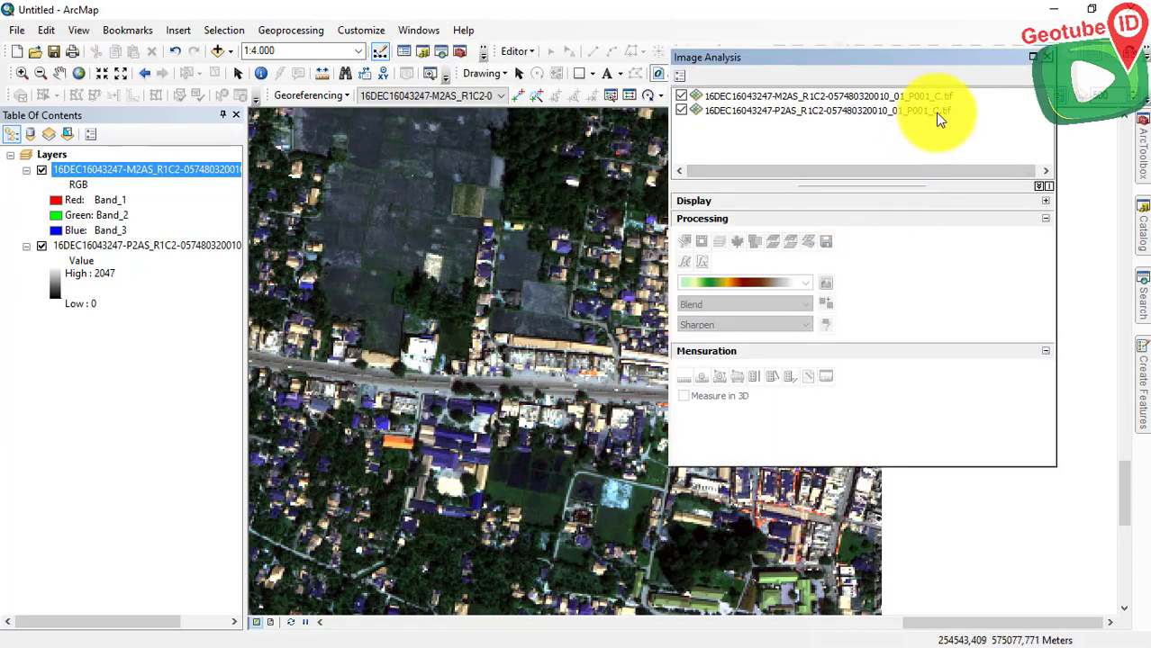
click(801, 98)
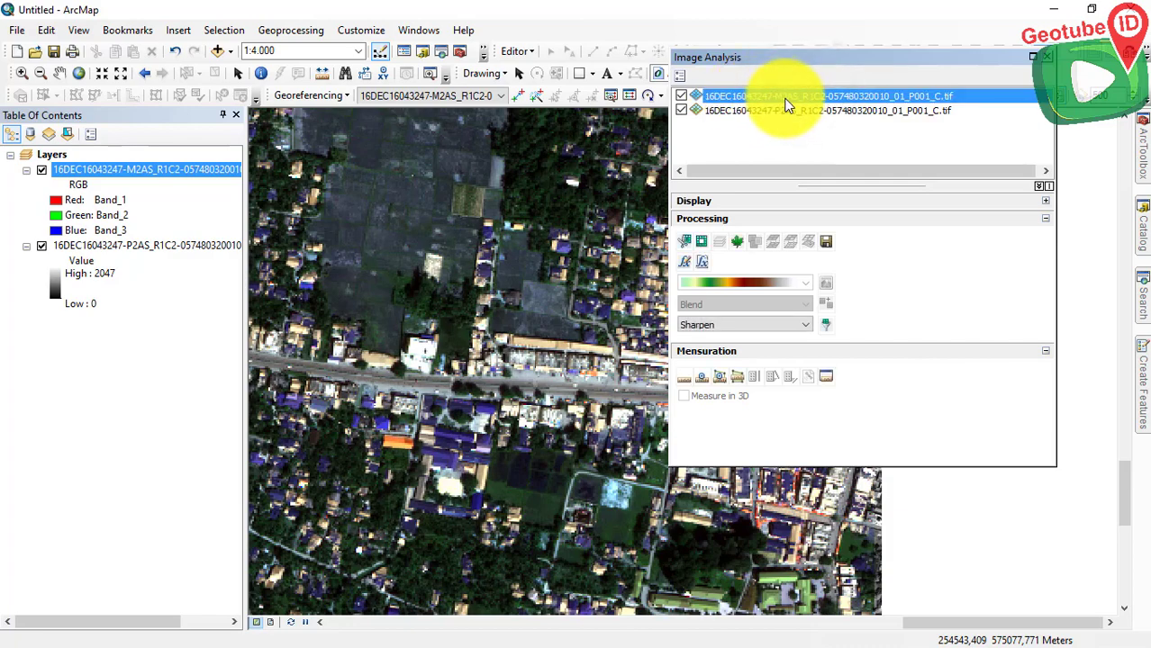
click(786, 112)
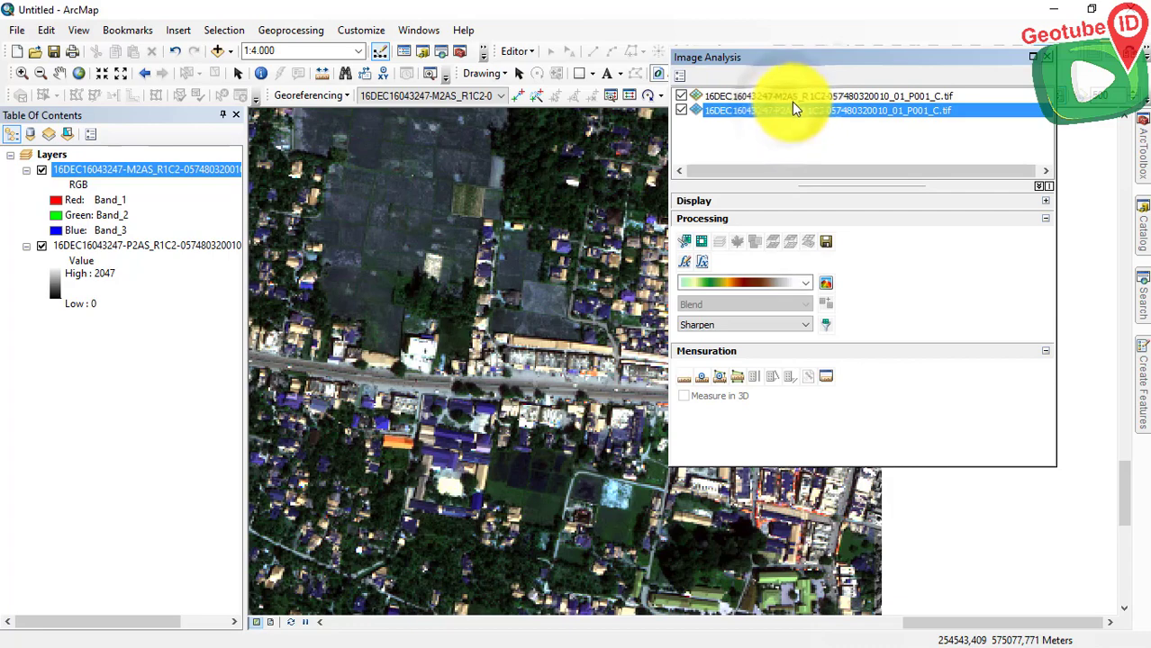
click(793, 99)
click(791, 111)
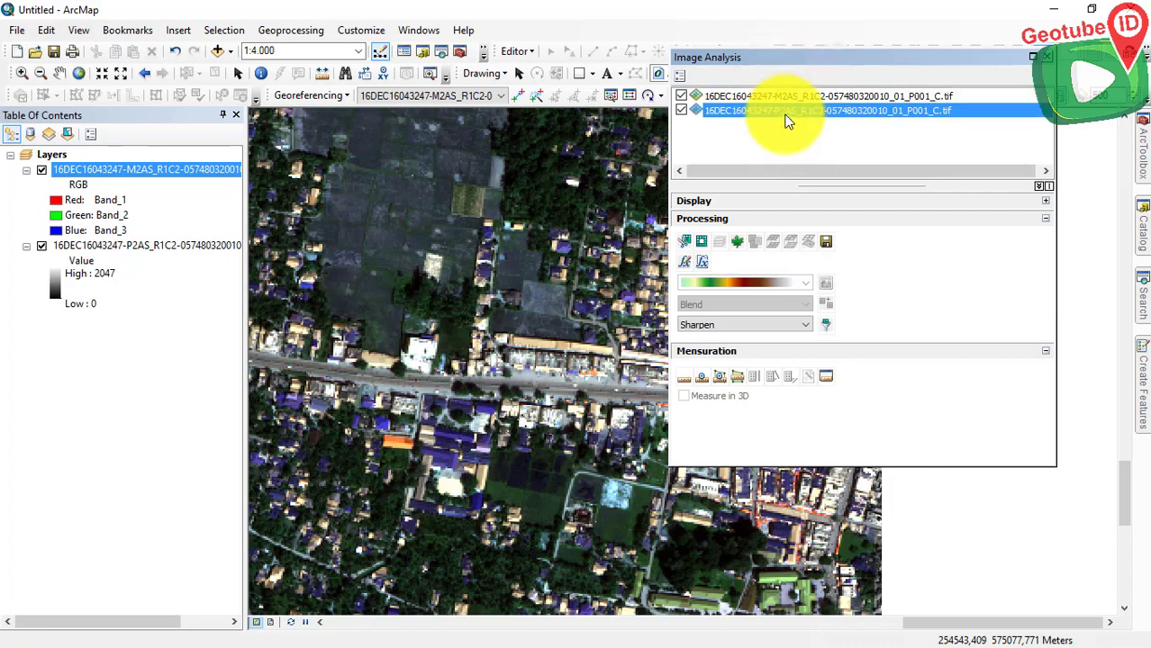
click(793, 96)
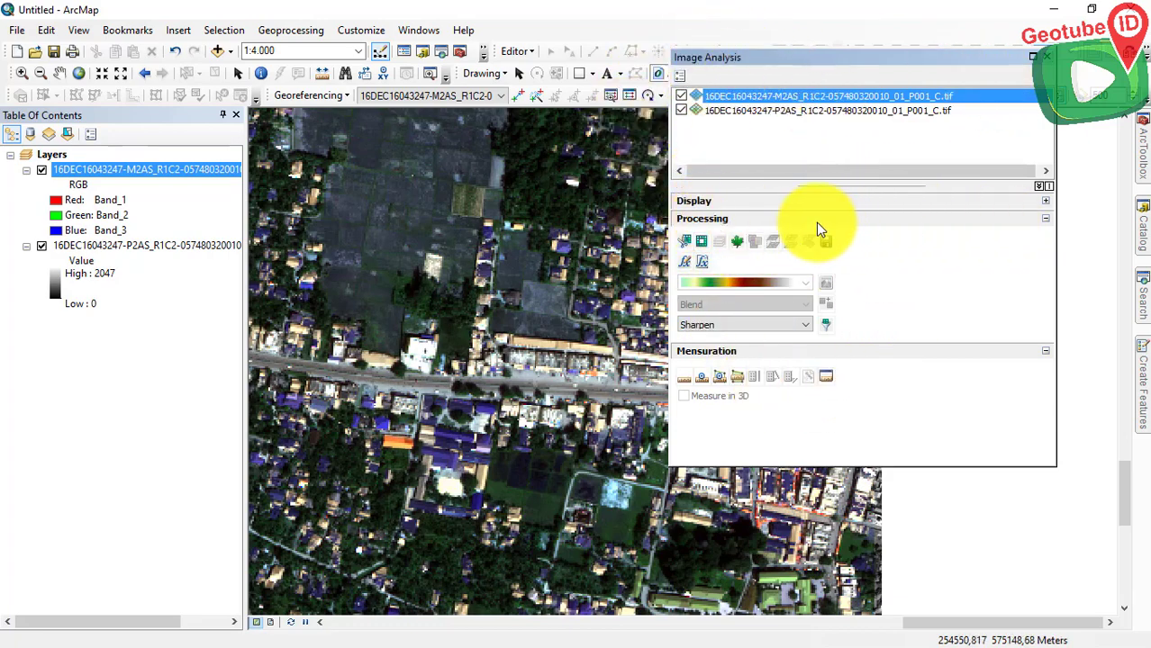
click(1043, 201)
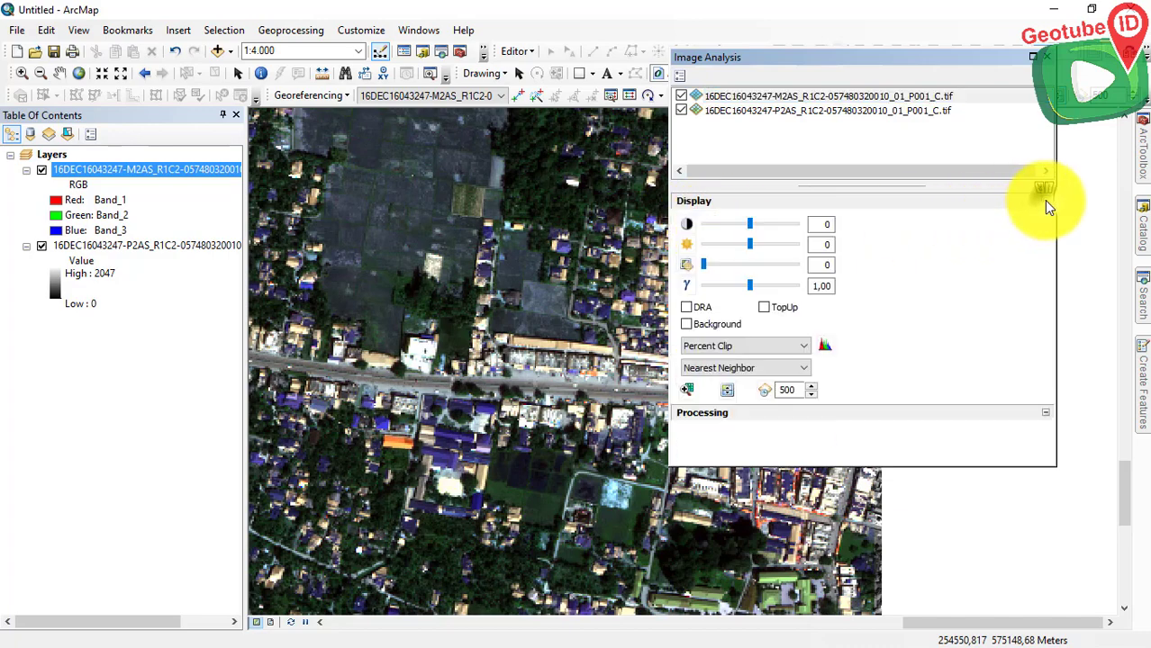
click(1045, 202)
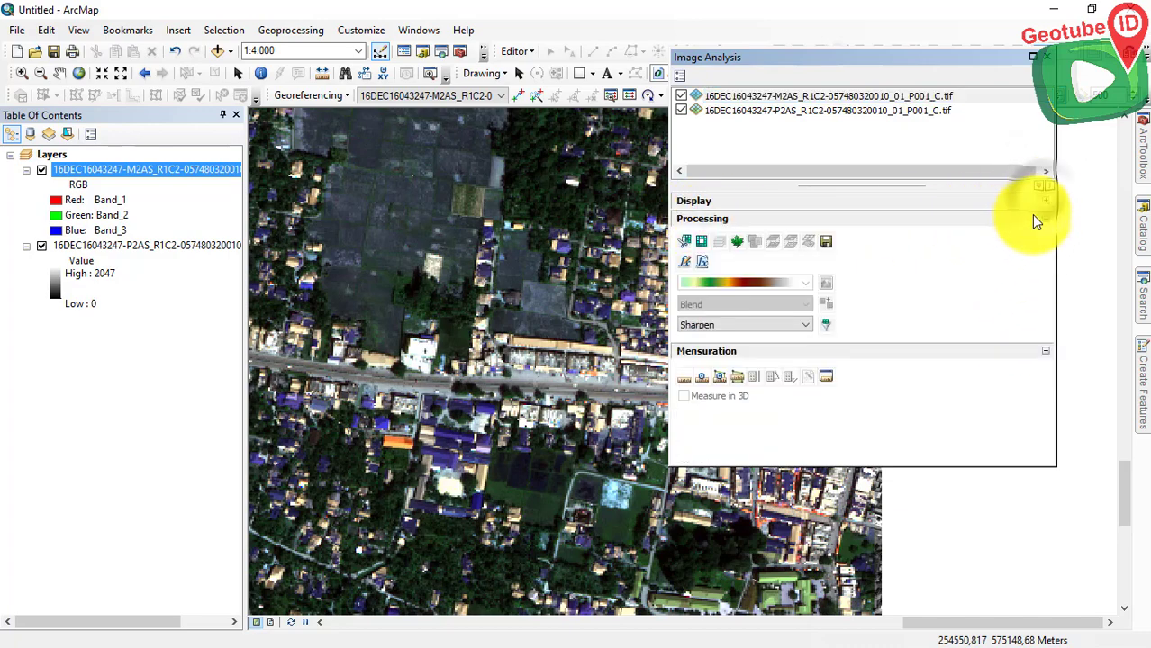
Step: Start a function template for the multispectral image and insert a Pansharpening Function on its Identity Function
click(683, 263)
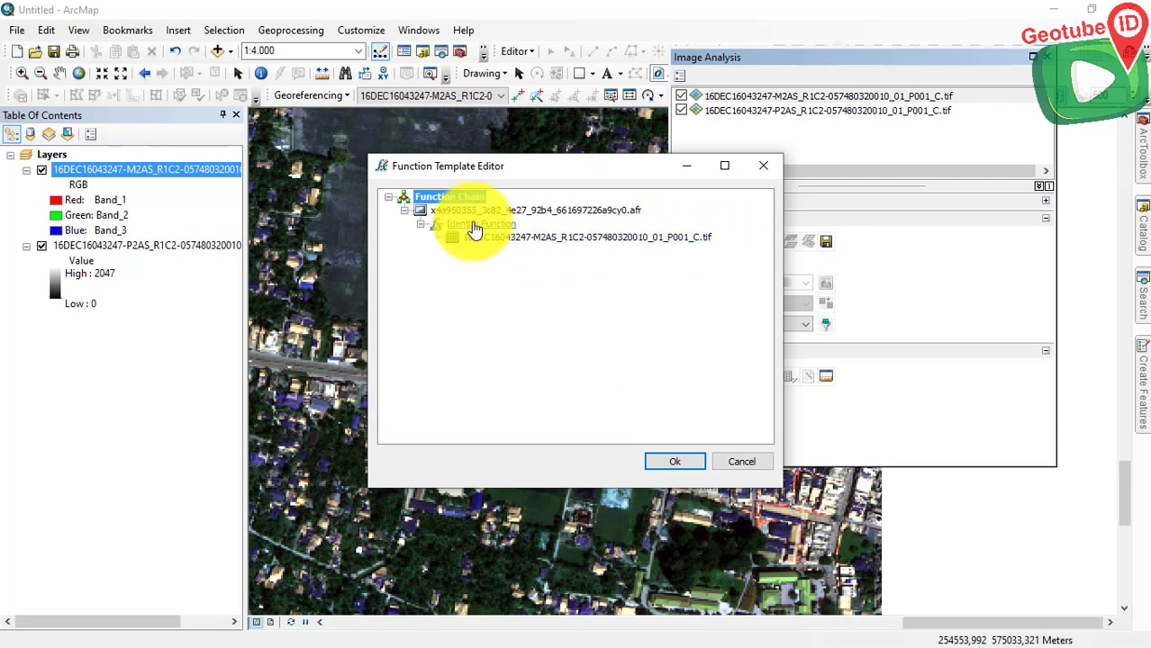
right_click(511, 231)
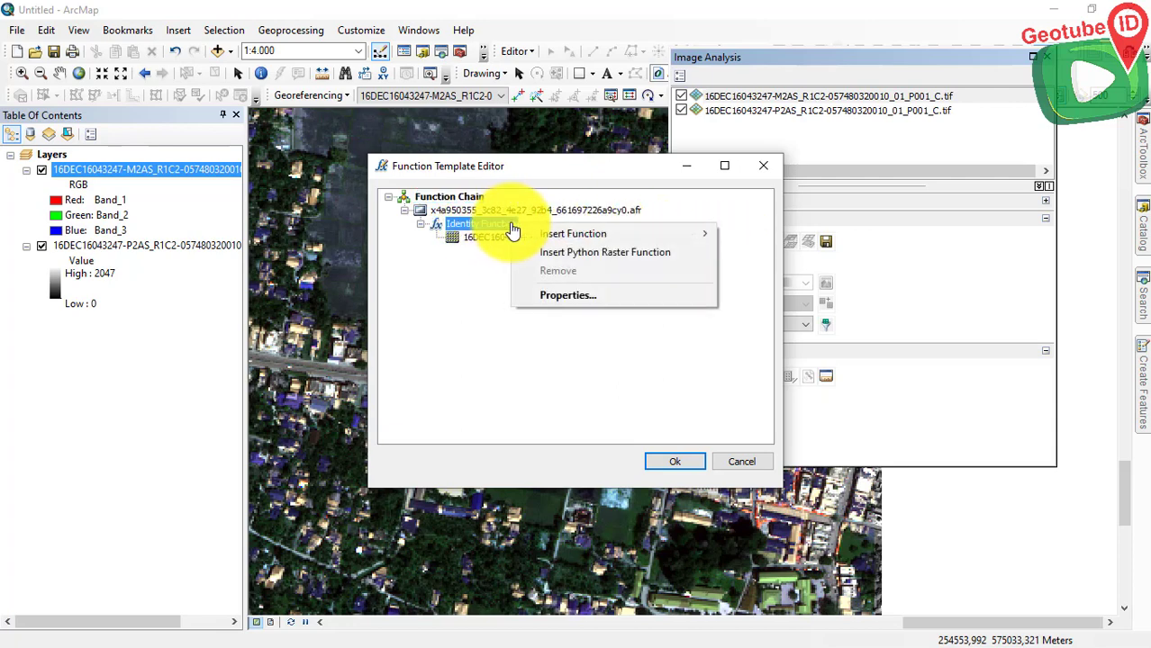
mouse_move(694, 243)
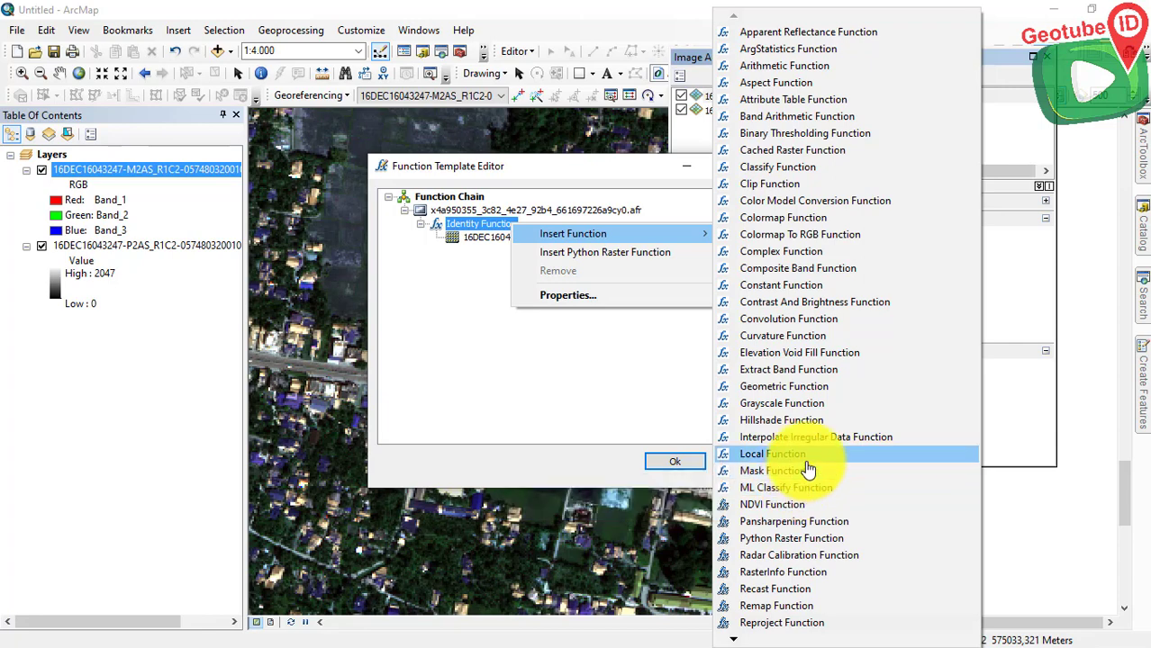
click(851, 524)
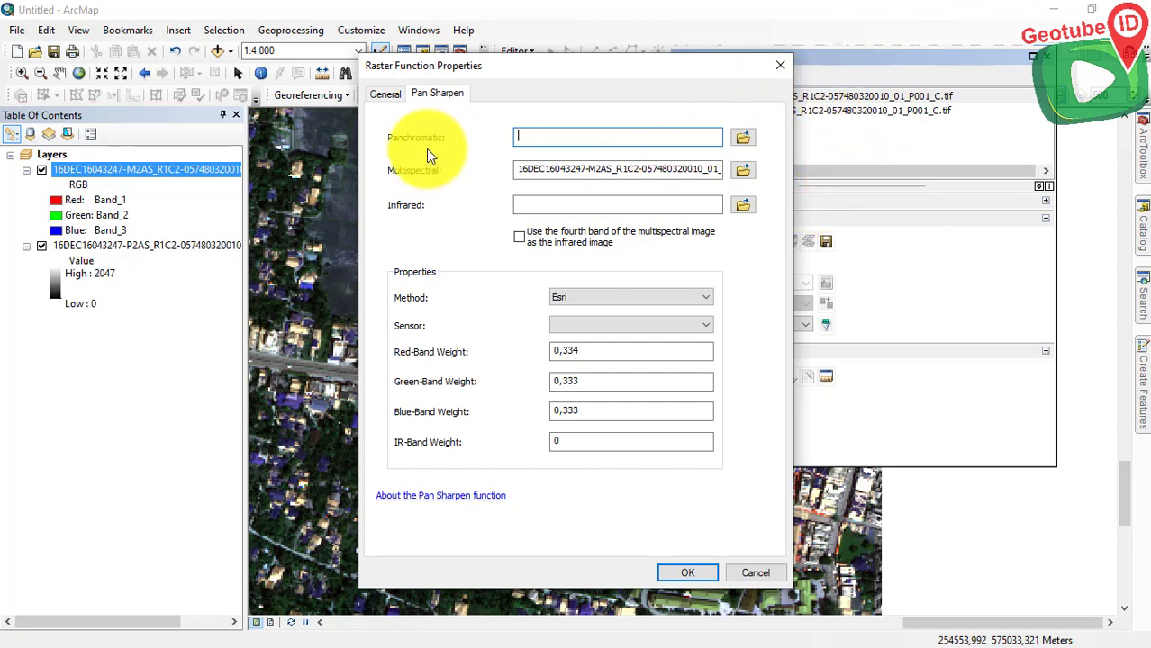
Step: Set the P2AS raster from the WV2 Pan folder as the panchromatic input of the pan-sharpening function
click(740, 138)
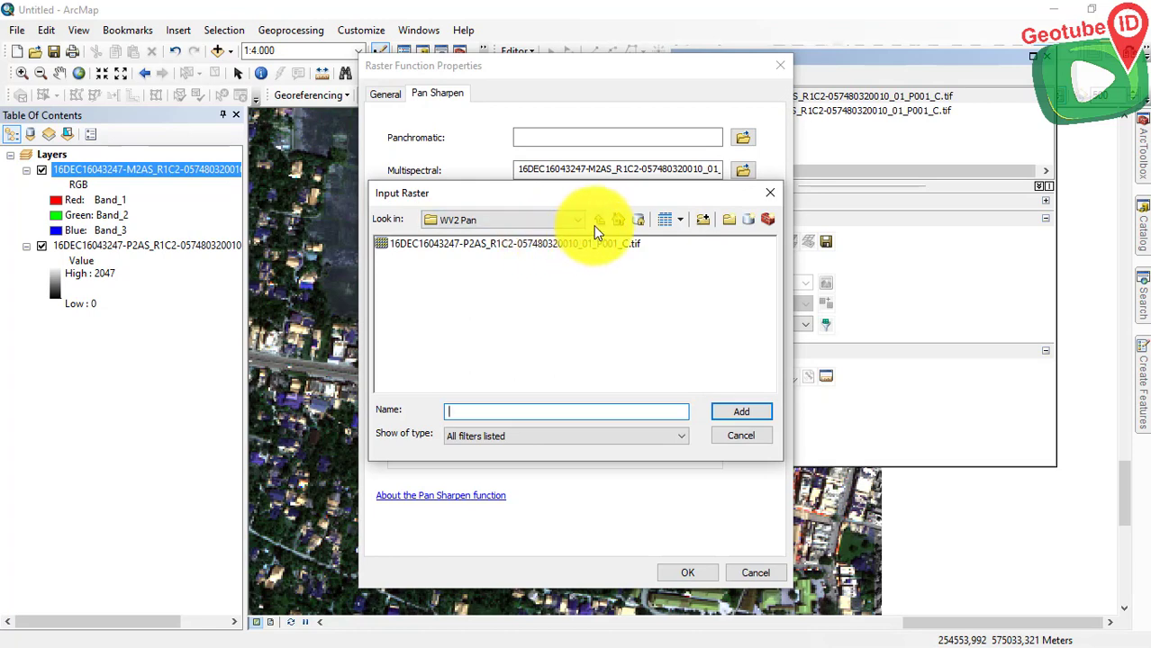
click(512, 242)
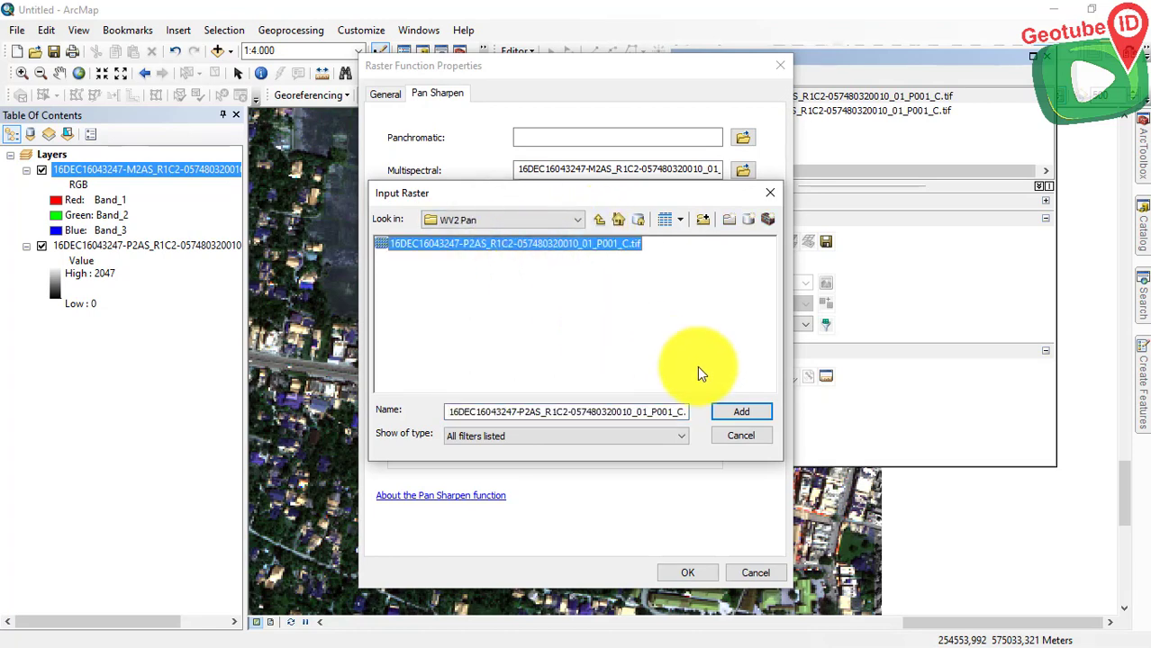
click(730, 410)
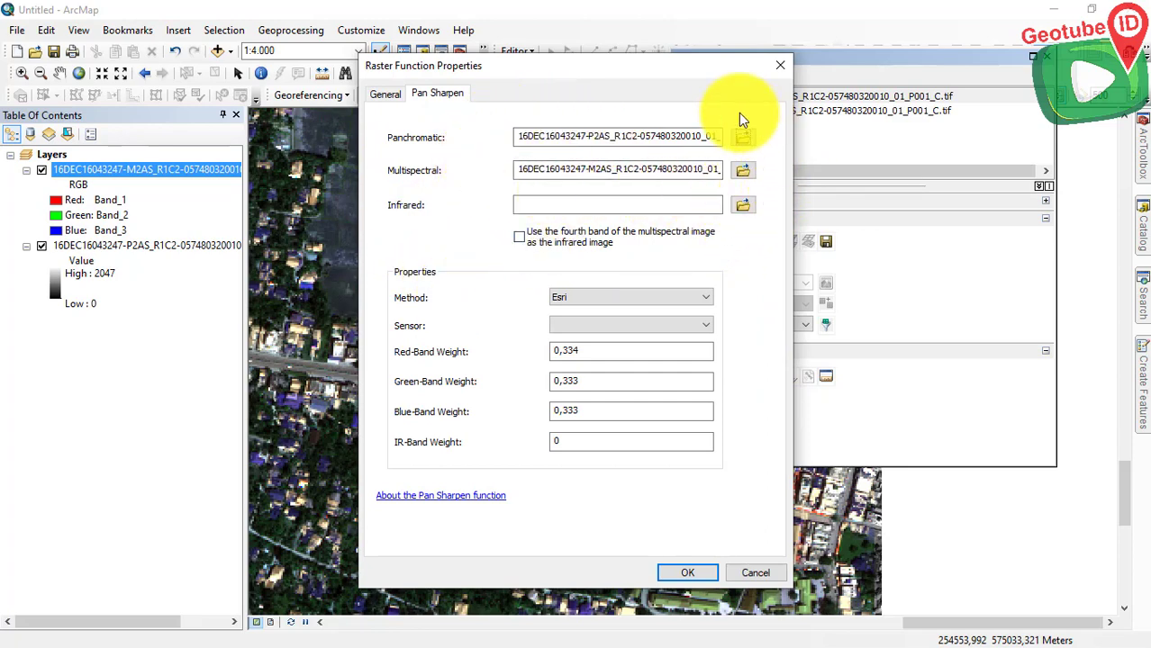
Step: Set the pan-sharpening method to Gram-Schmidt with the WorldView-2 sensor, and apply the function chain to the multispectral image
click(706, 301)
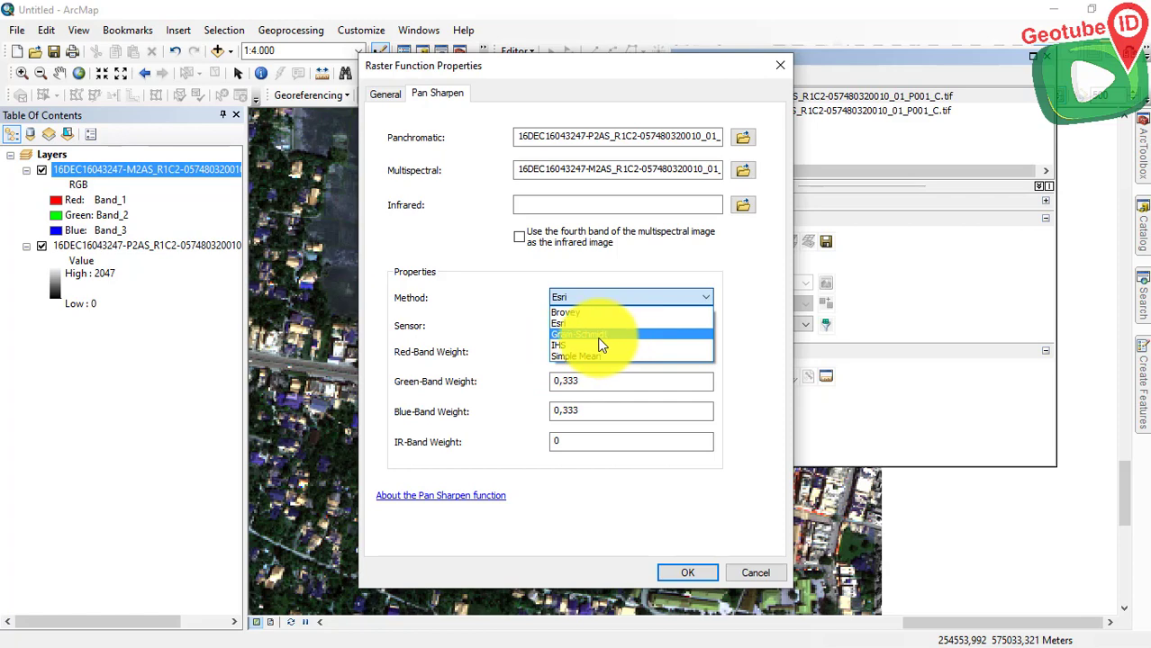
click(599, 336)
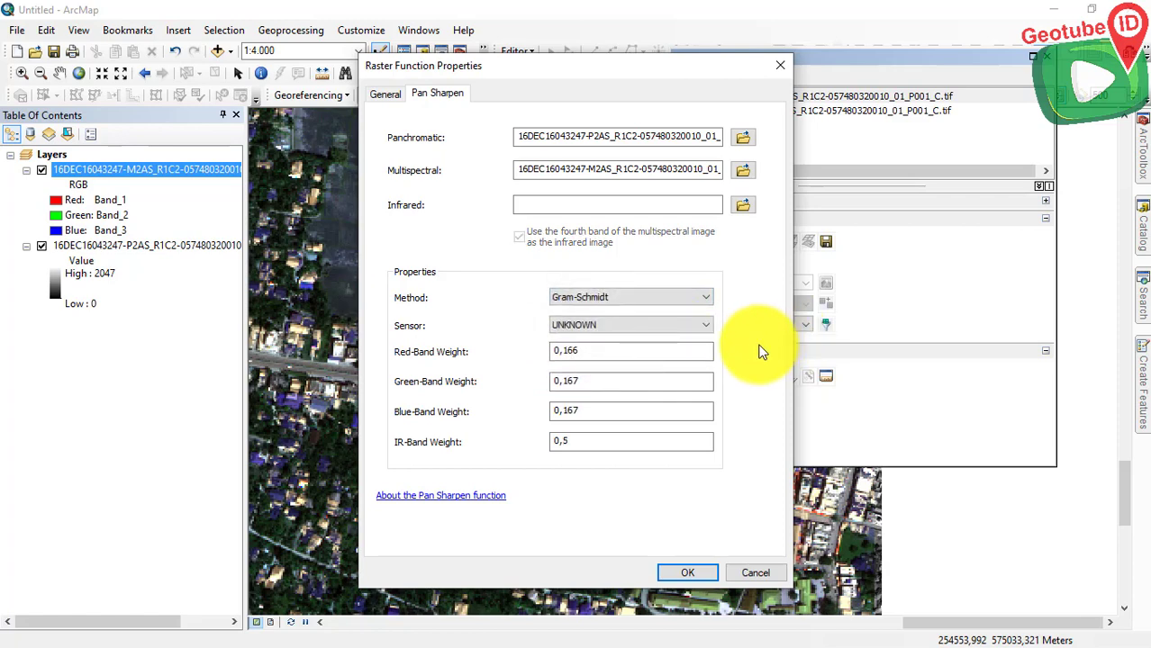
click(706, 299)
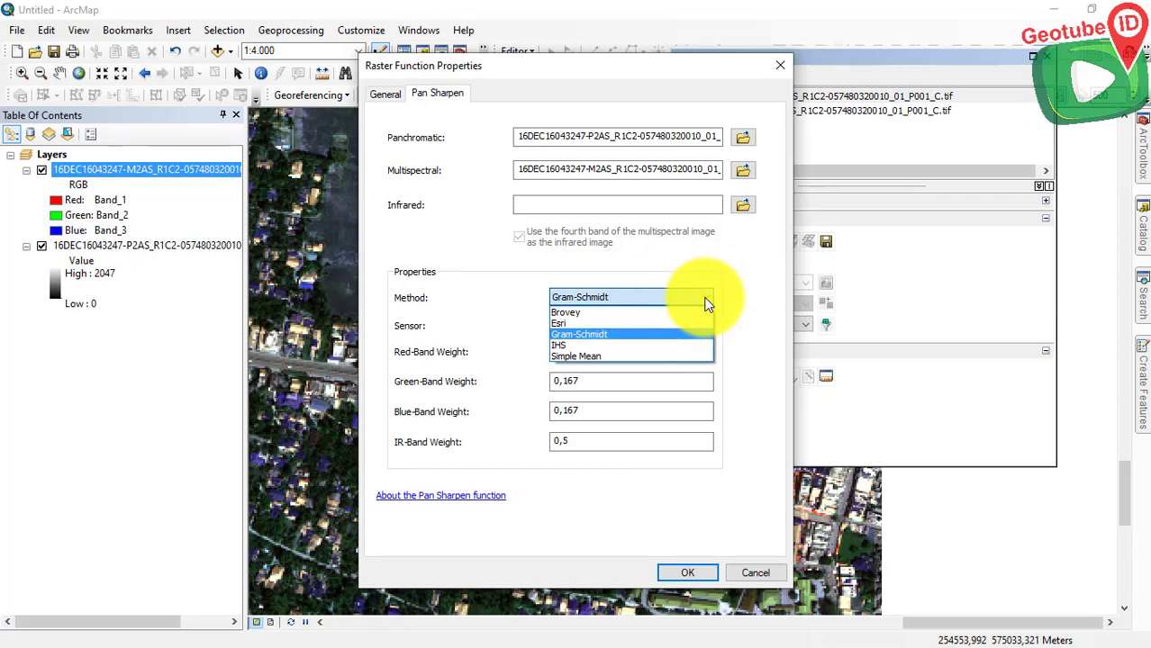
click(705, 300)
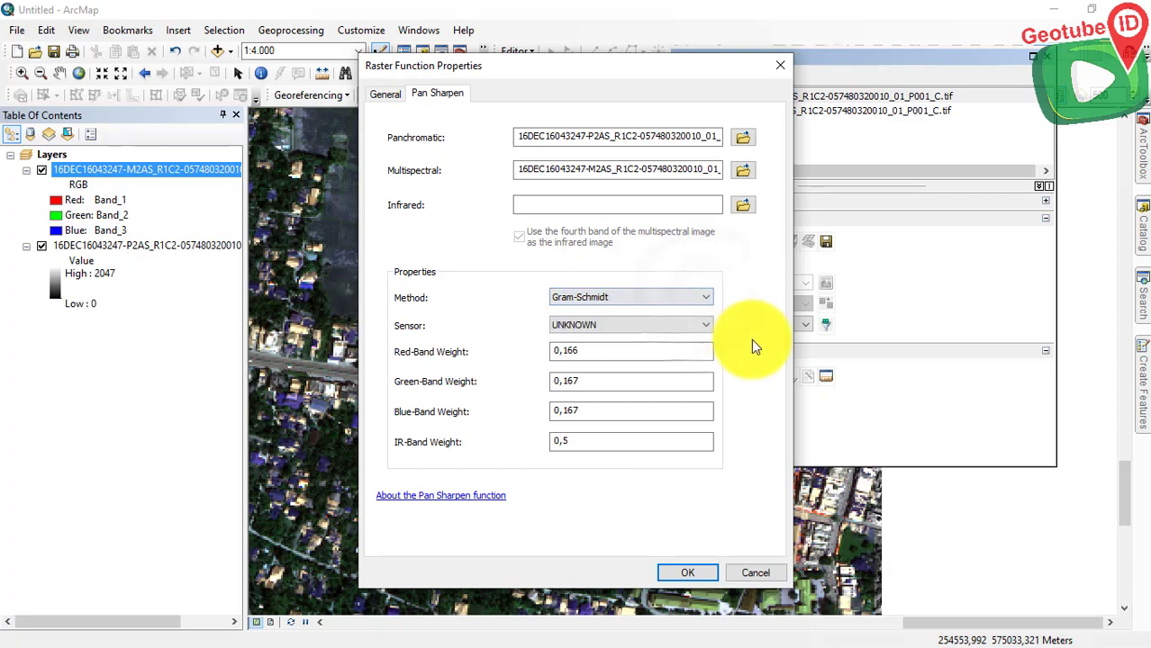
click(707, 329)
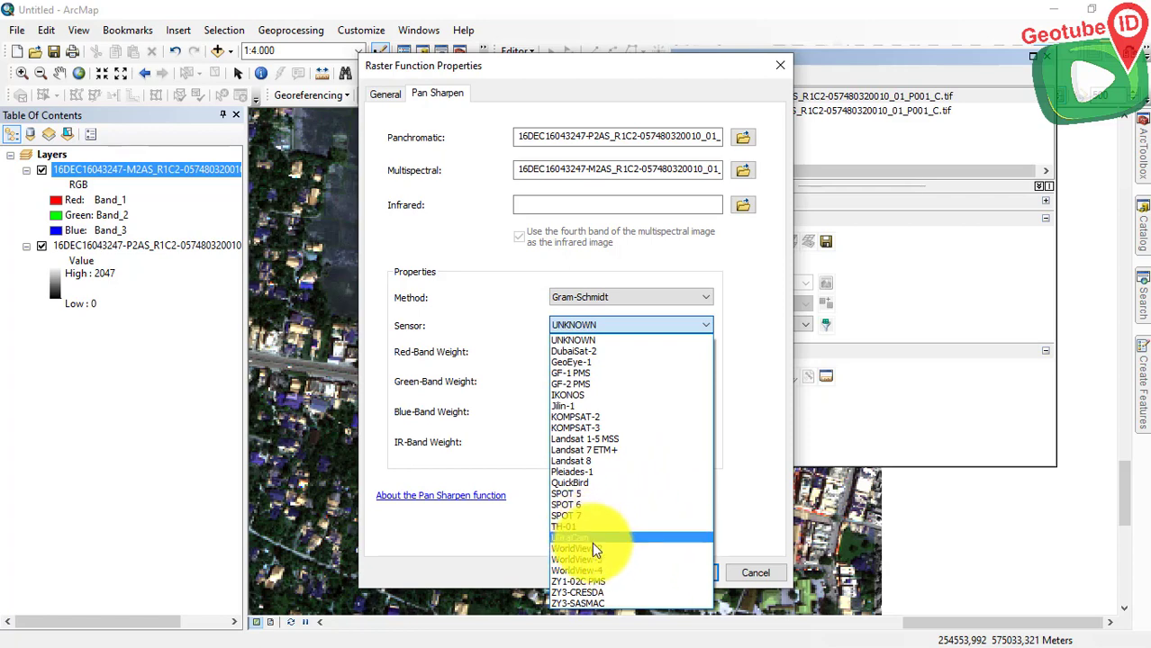
click(598, 550)
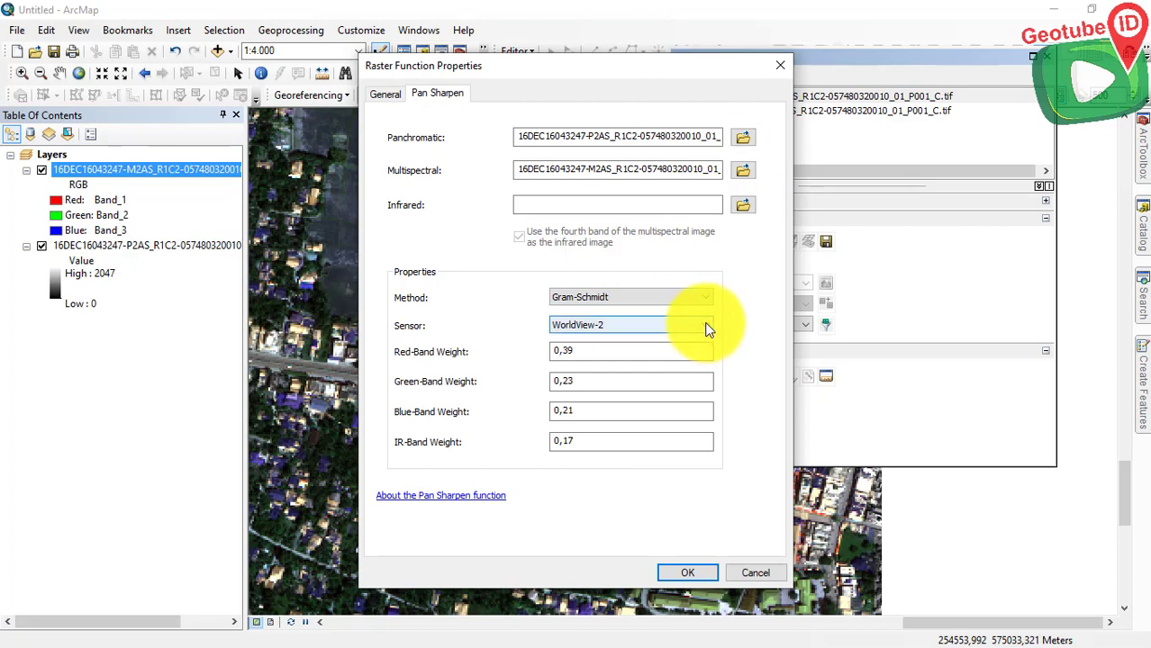
click(685, 578)
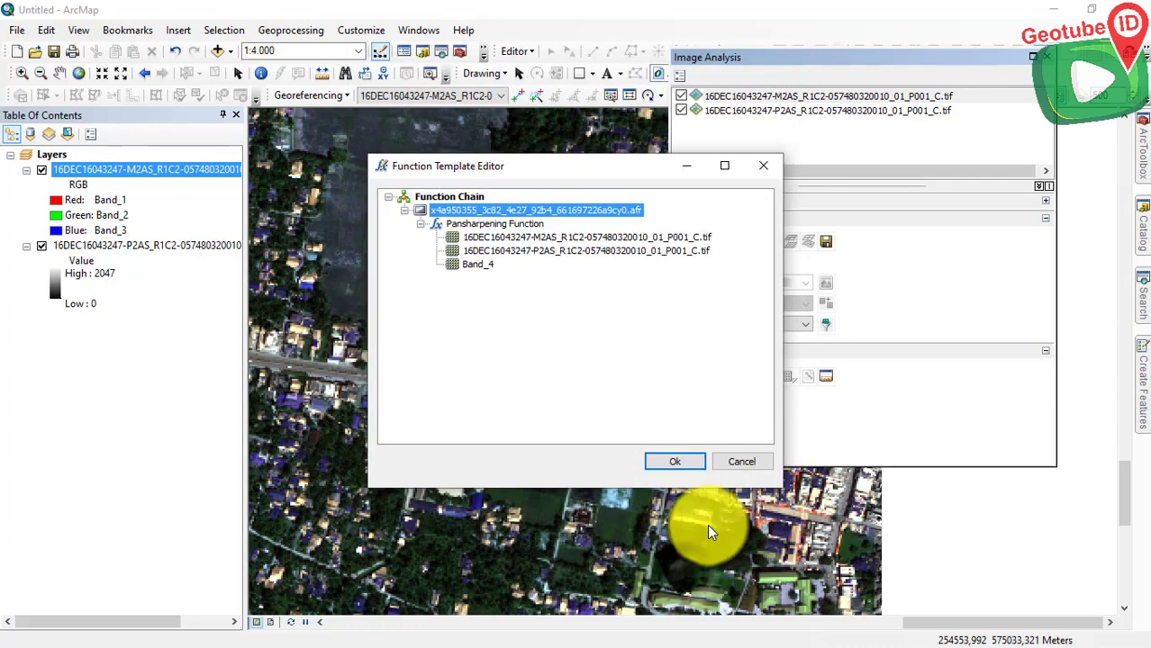
click(689, 463)
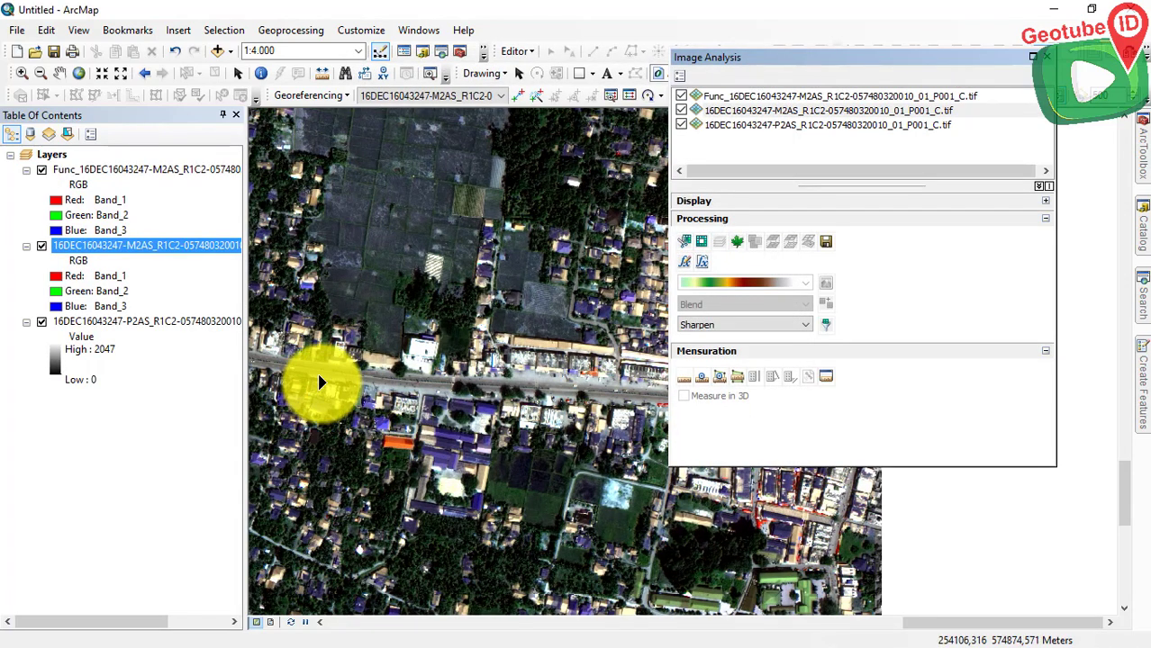
Step: Close Image Analysis and swipe the pansharpened Func_ layer over the built-up area to compare it with the multispectral image
click(1048, 59)
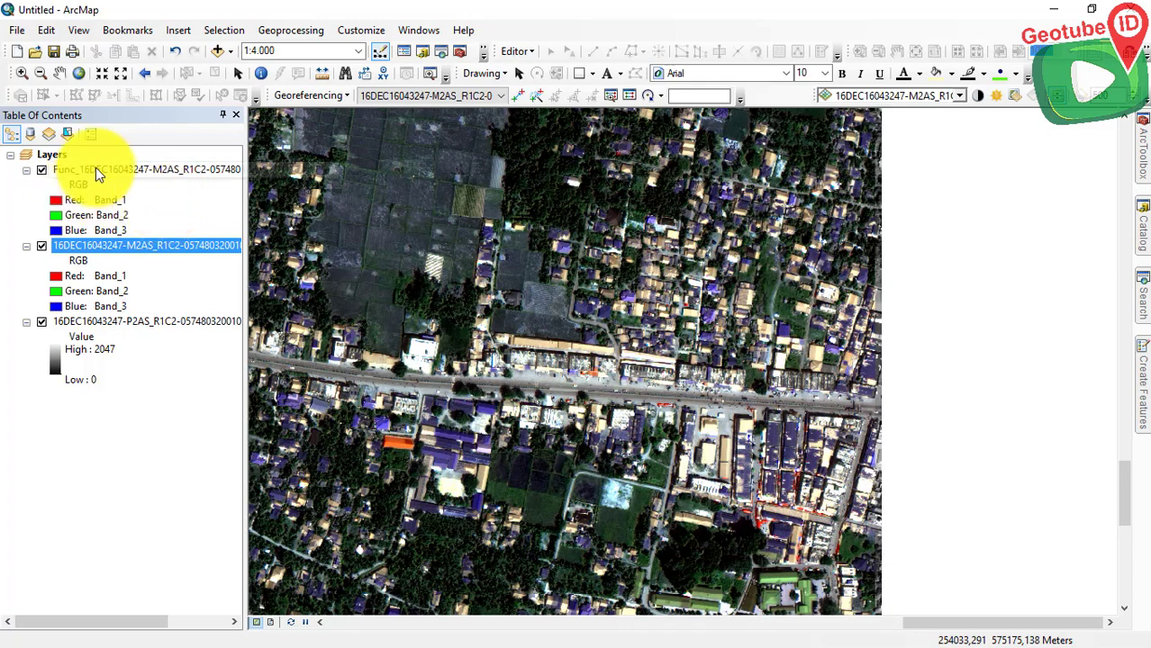
click(102, 171)
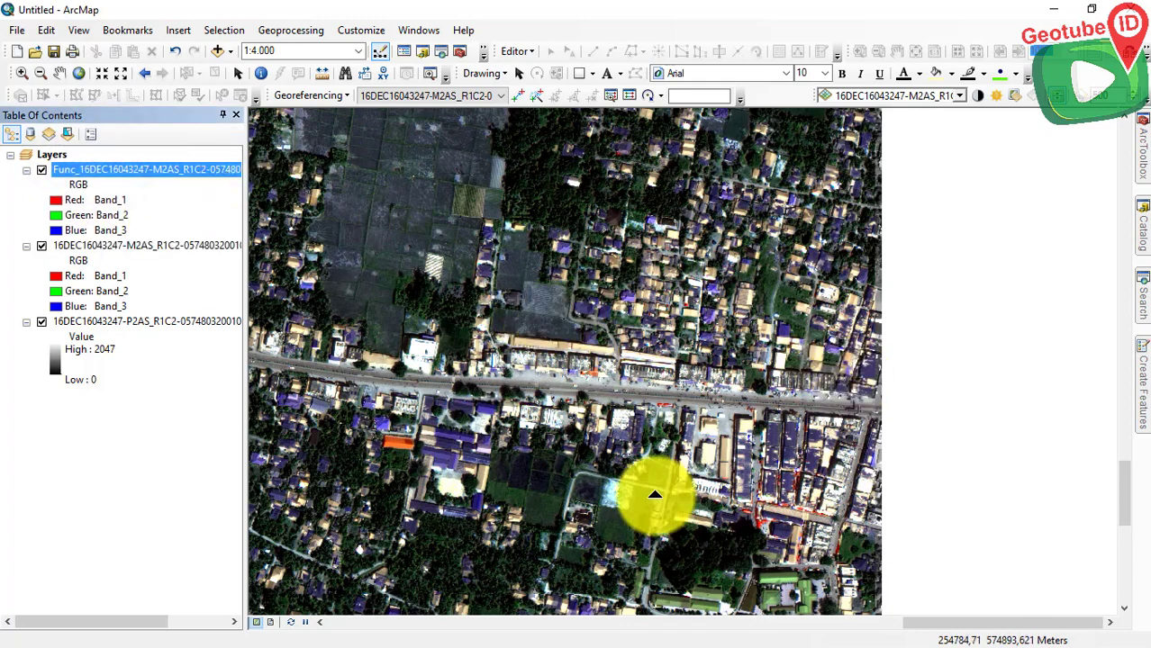
scroll(824, 500, down, 3)
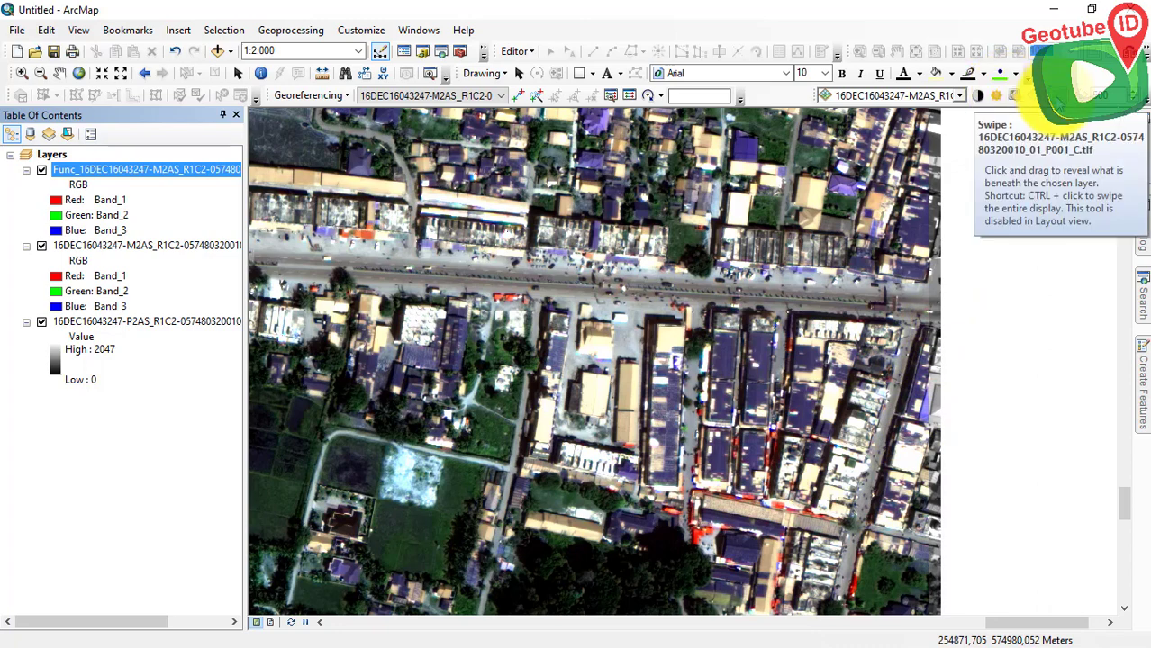
click(962, 97)
click(912, 109)
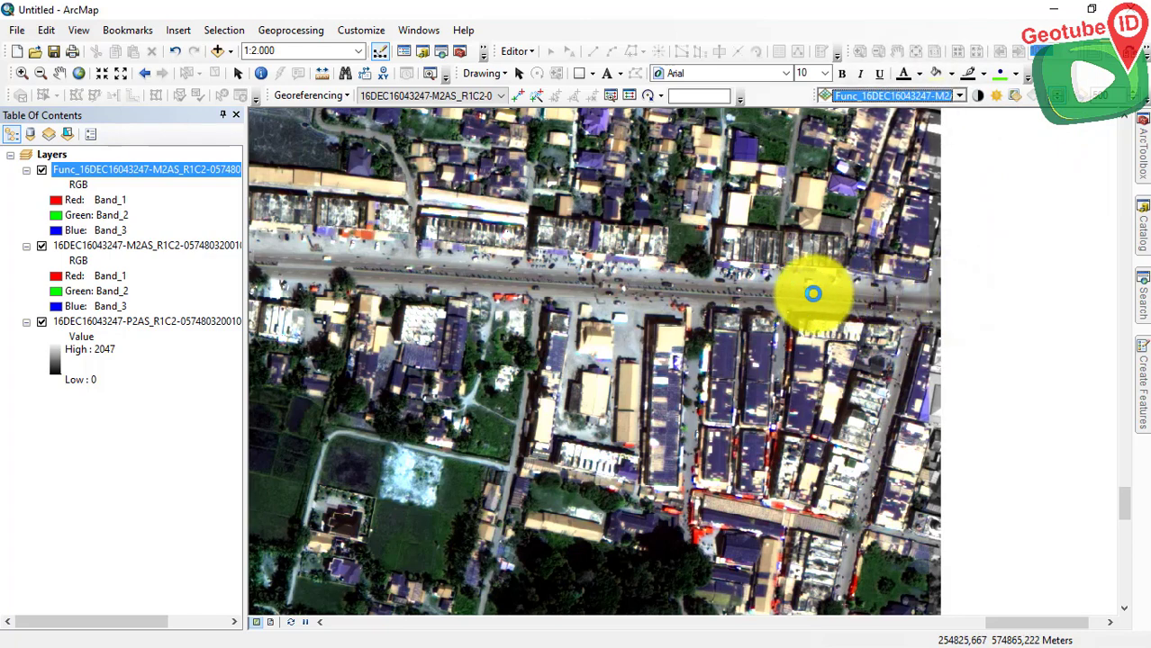
drag(728, 288, 940, 336)
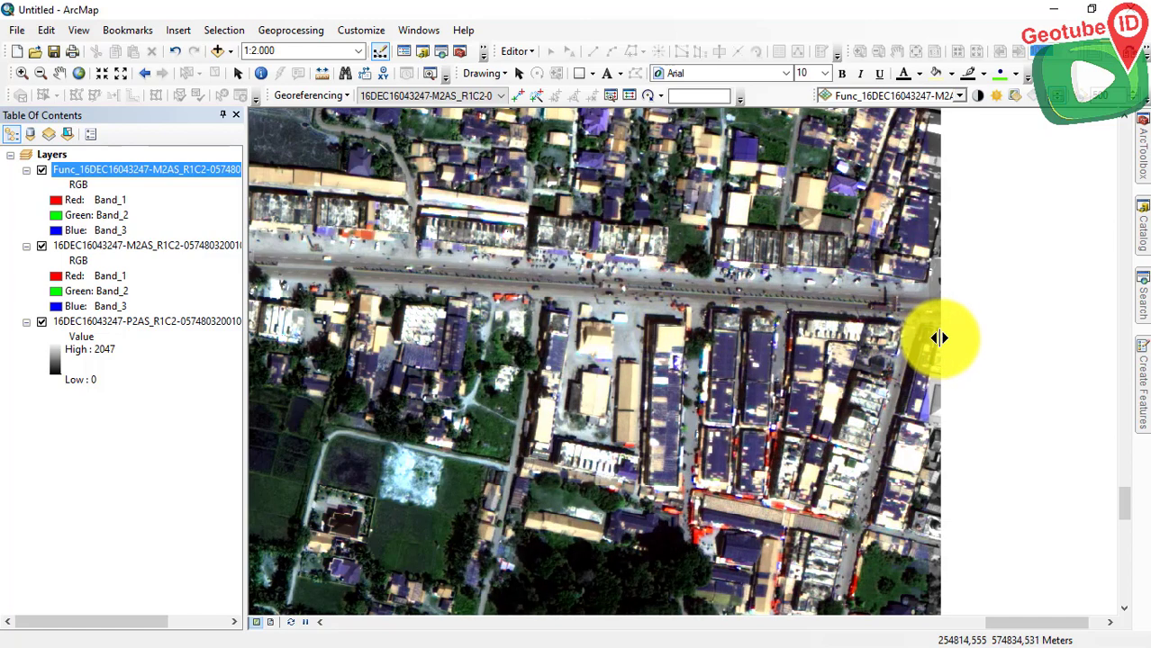
Step: Hide the multispectral layer and swipe the pansharpened layer to compare it with the panchromatic image
click(960, 96)
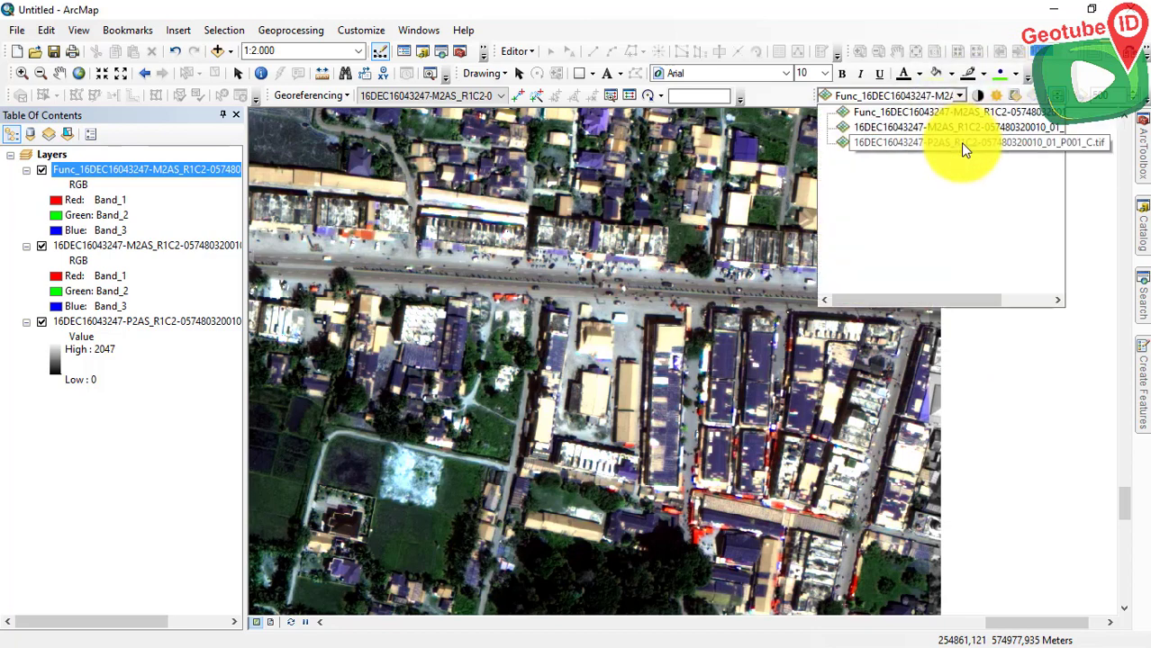
click(42, 248)
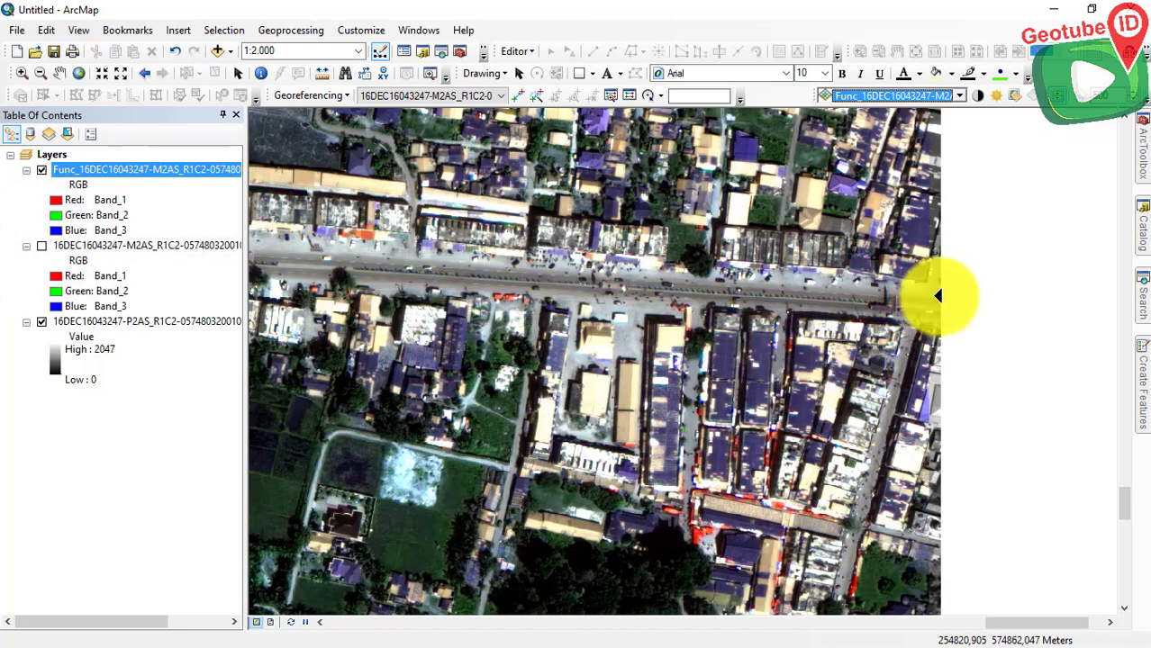
drag(940, 295, 762, 358)
drag(820, 358, 622, 381)
Step: Show the multispectral layer again and swipe the pansharpened layer across the built-up blocks to recheck the sharpening against it
click(41, 245)
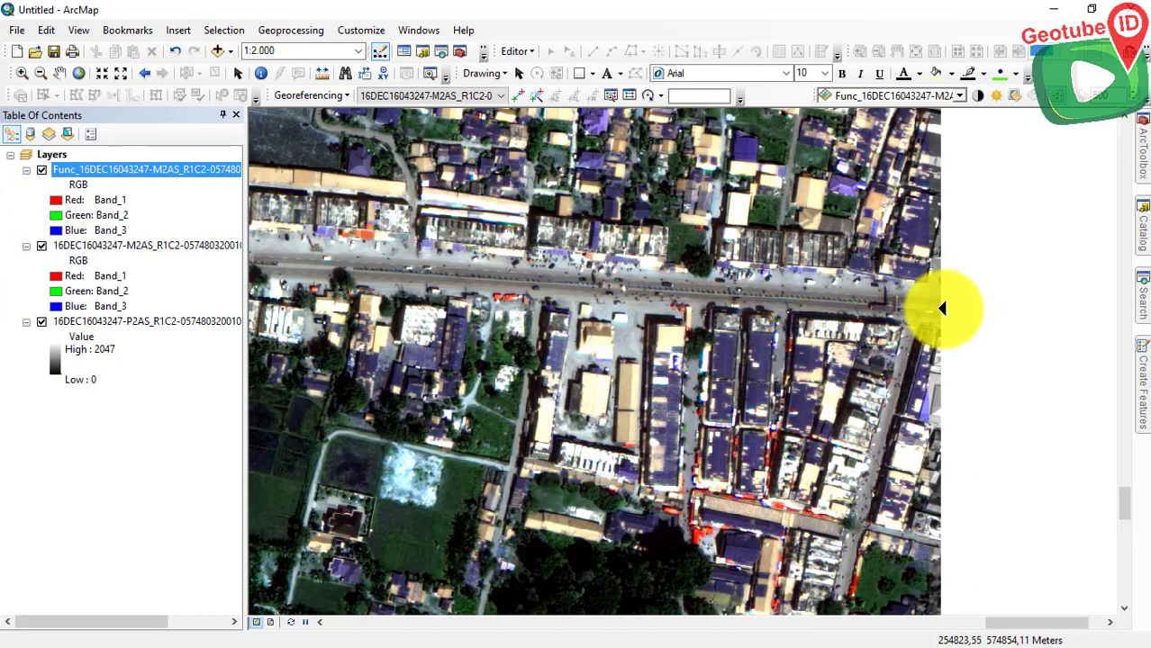
drag(943, 309, 830, 344)
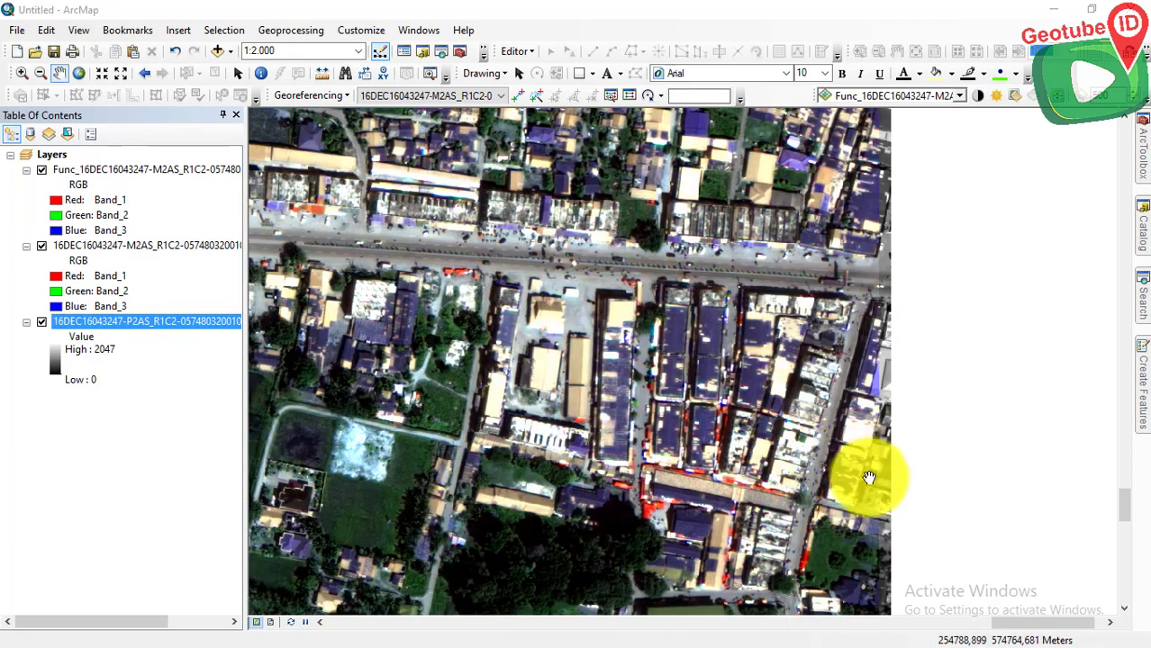
click(1062, 99)
drag(879, 353, 358, 350)
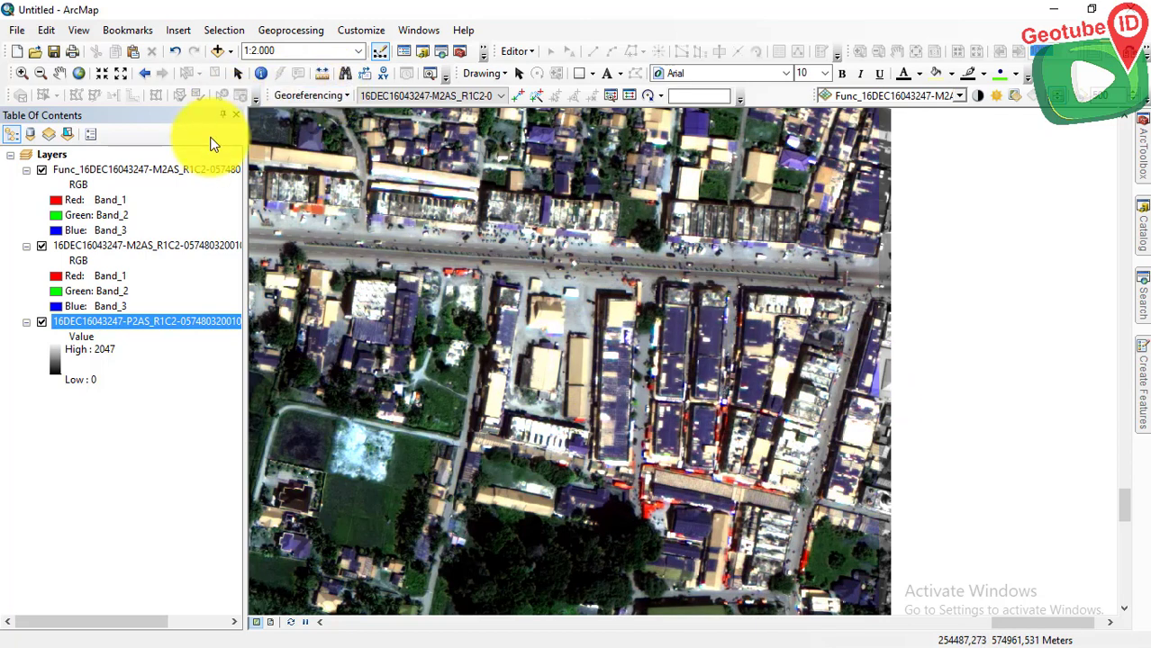
Step: Check the cell size of the multispectral M2AS image in its source raster information, and close the layer properties
right_click(128, 175)
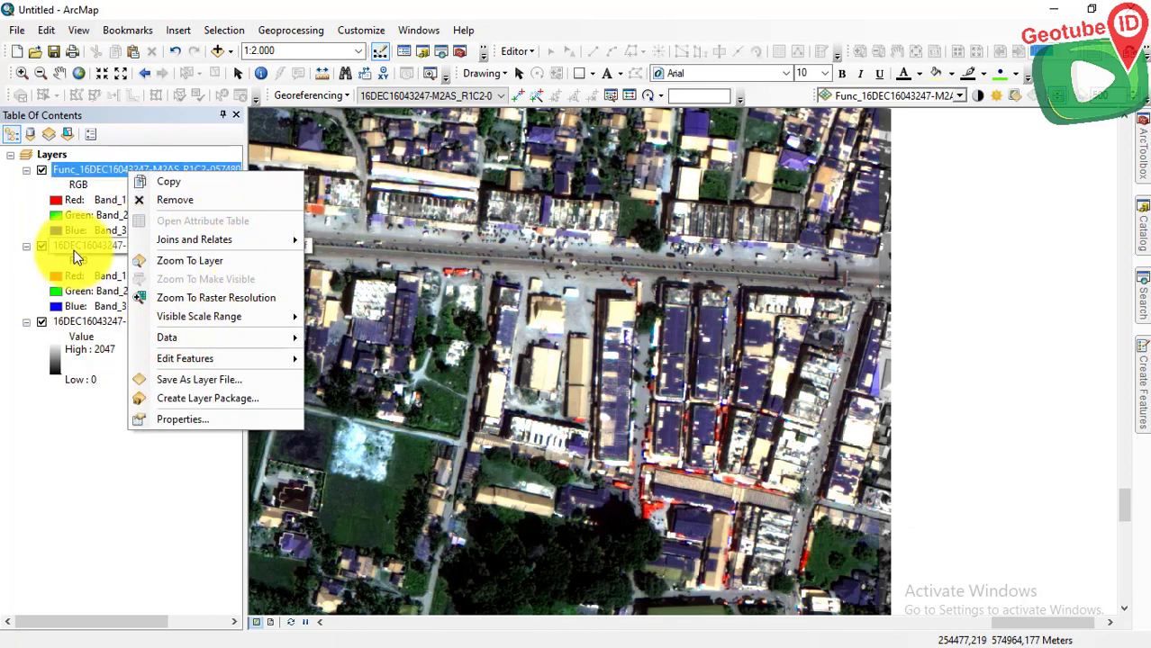
click(78, 247)
right_click(79, 246)
click(154, 489)
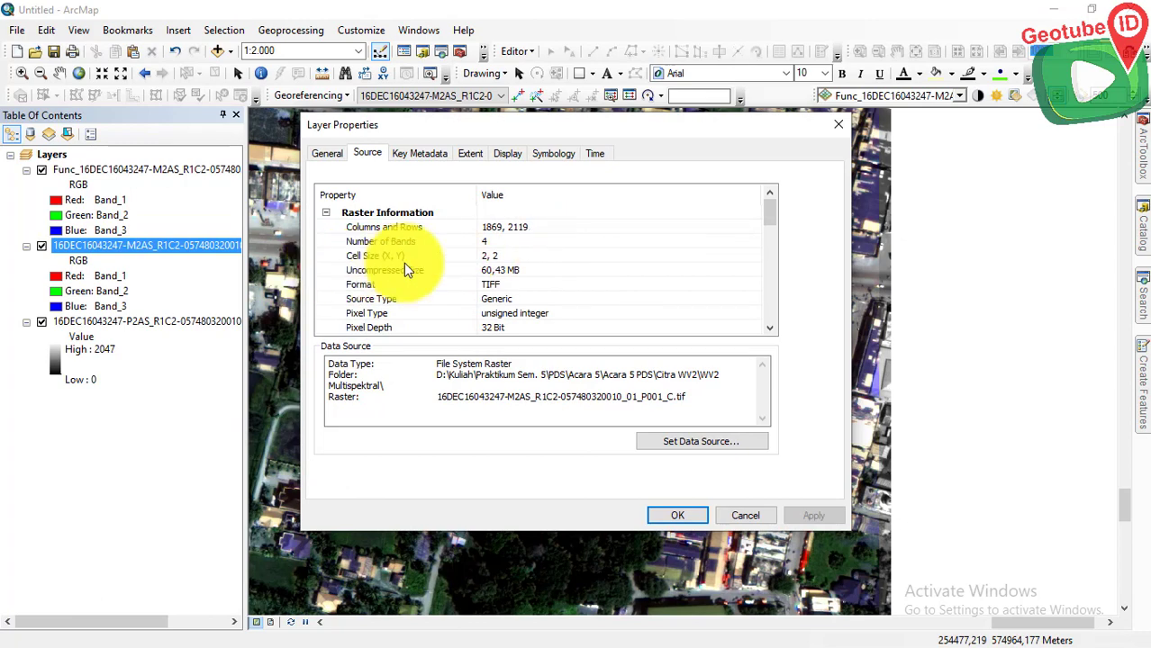
click(493, 258)
click(839, 124)
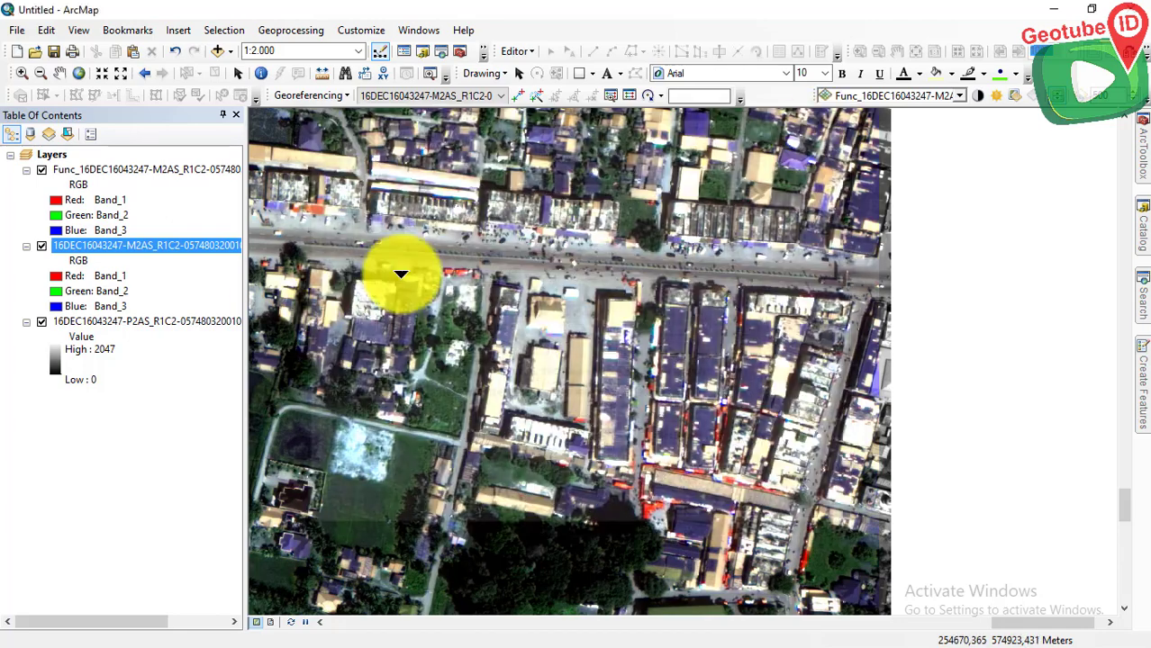
Step: Check the cell size of the panchromatic P2AS image in its source raster information, and close the layer properties
right_click(164, 321)
click(193, 561)
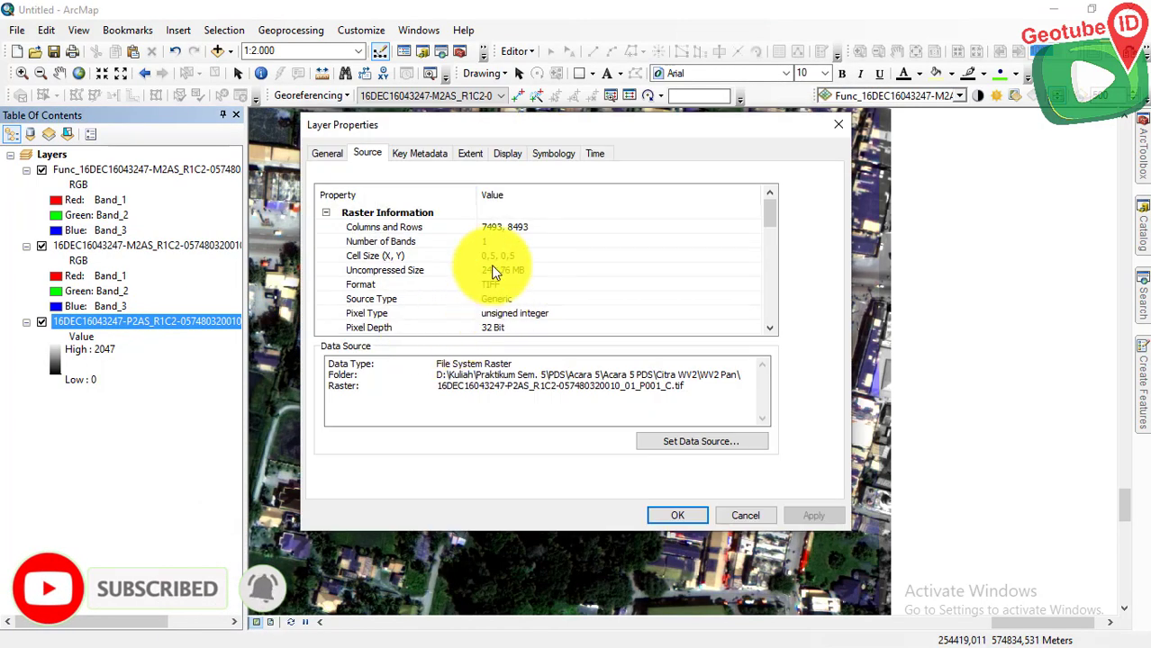
click(494, 254)
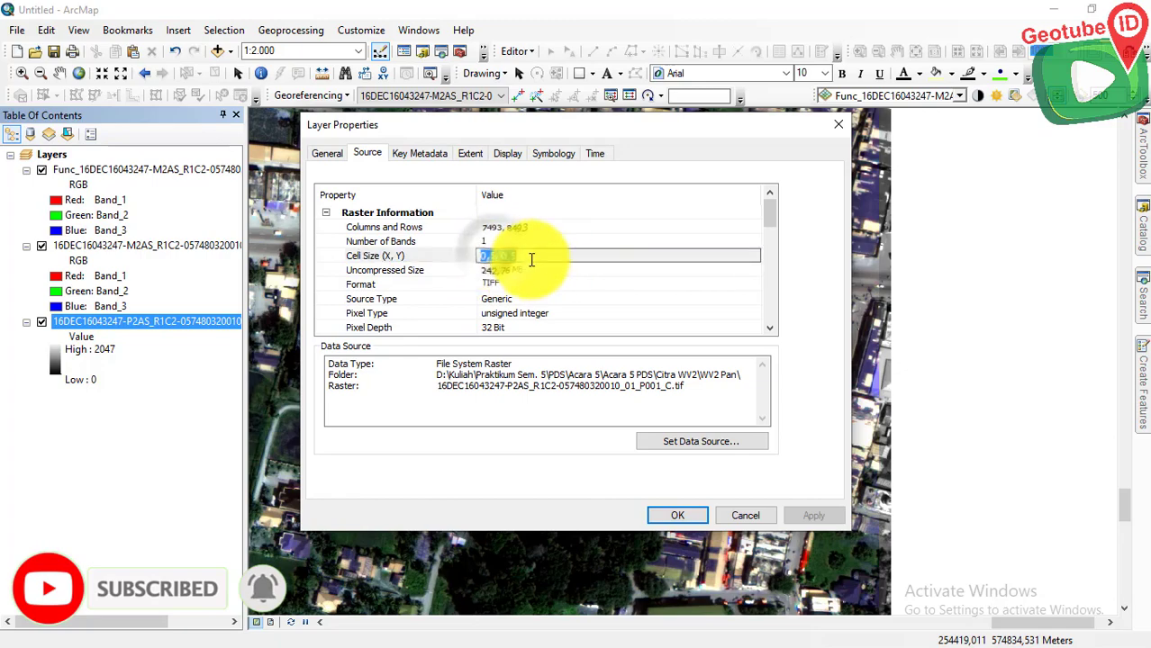
click(837, 125)
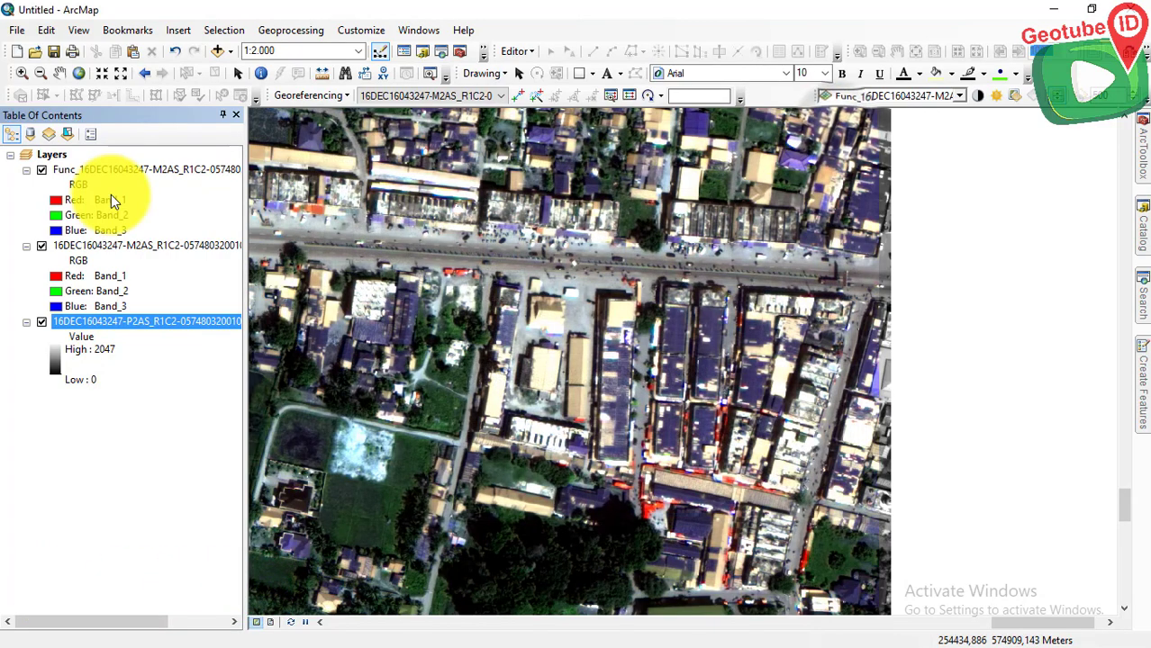
Step: Check the cell size of the pansharpened Func_ layer in its source raster information, and close the layer properties
right_click(114, 177)
click(234, 422)
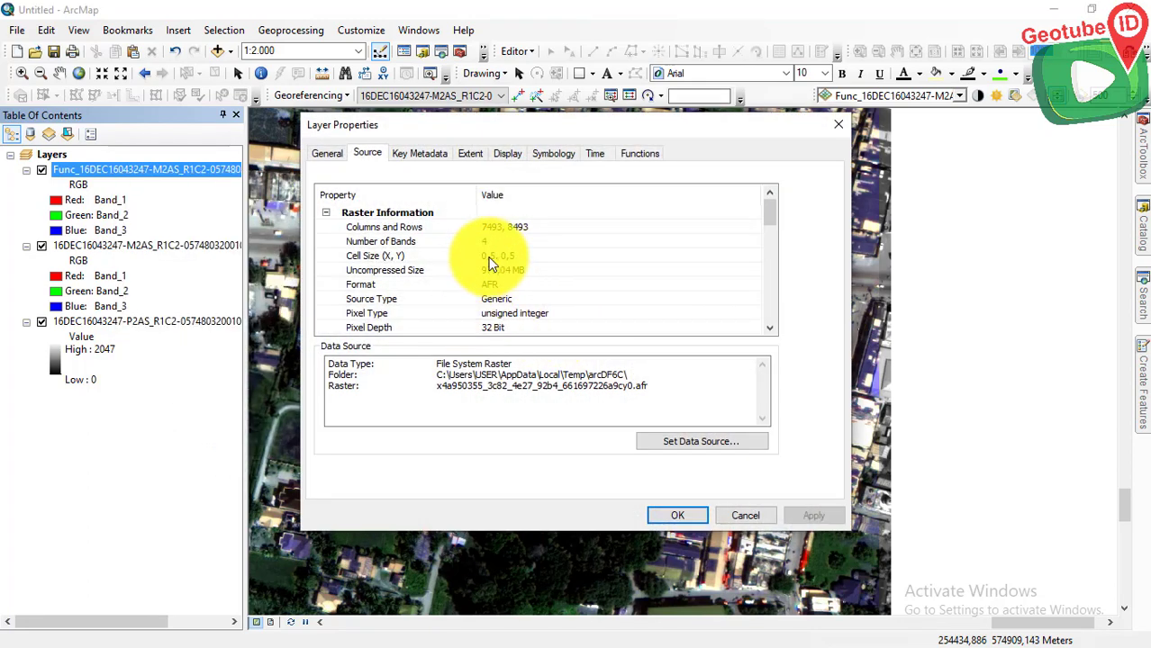
click(491, 259)
click(836, 124)
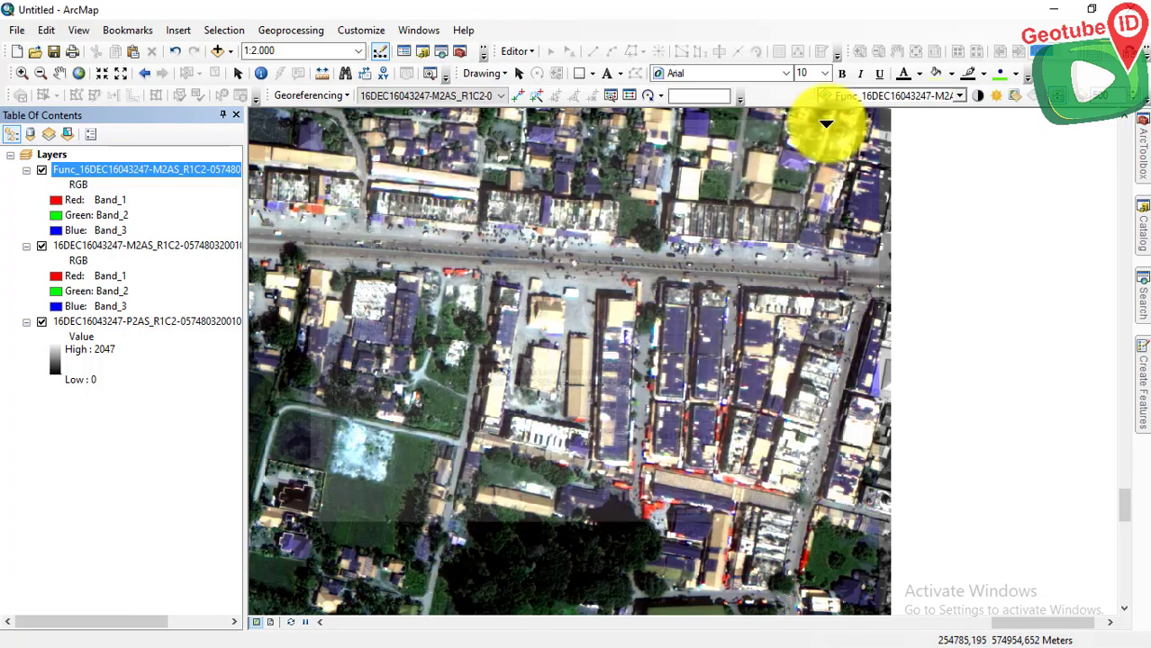